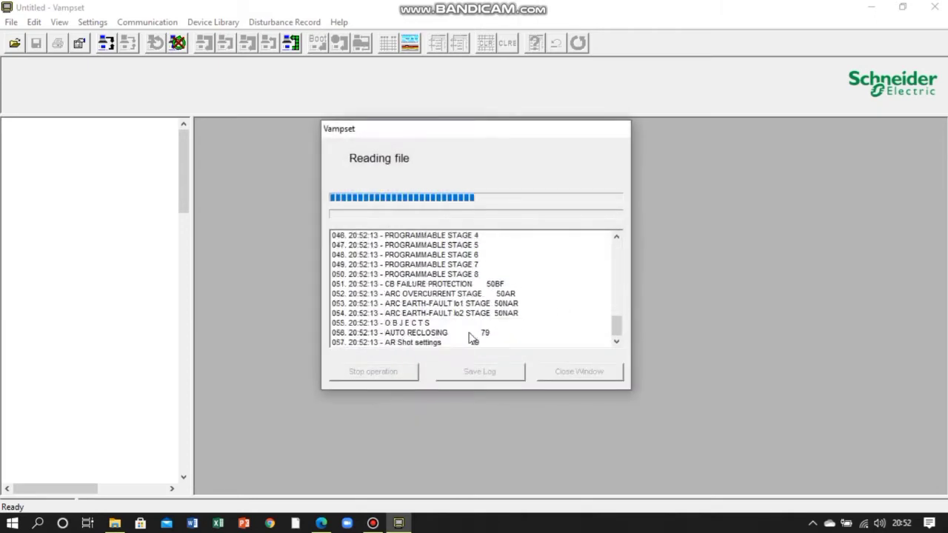
- Confirm the Configurator access level and open the IEC 60870-5-103 main configuration
{"action": "left_click", "coordinate": [516, 290]}
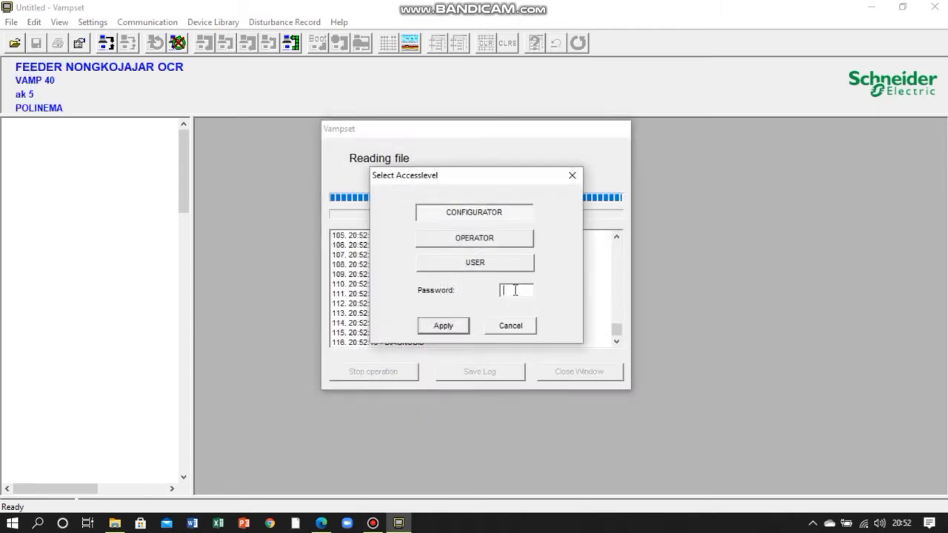
{"action": "key", "text": "Return"}
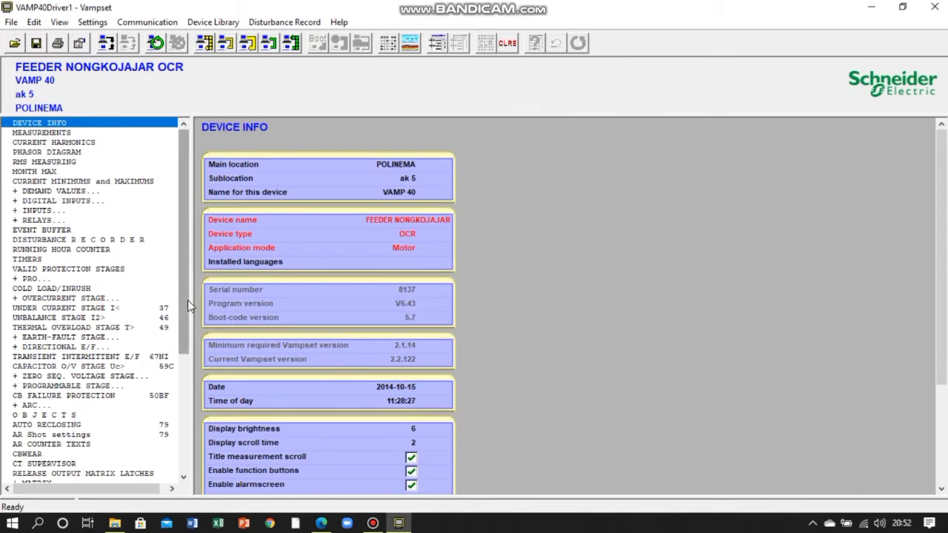
{"action": "left_click_drag", "start_coordinate": [188, 300], "coordinate": [175, 428]}
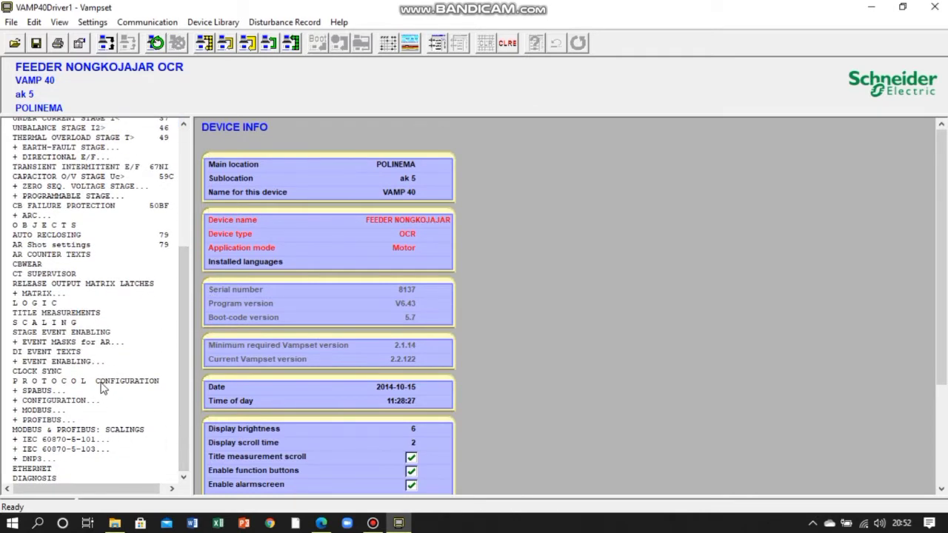
{"action": "left_click", "coordinate": [94, 448]}
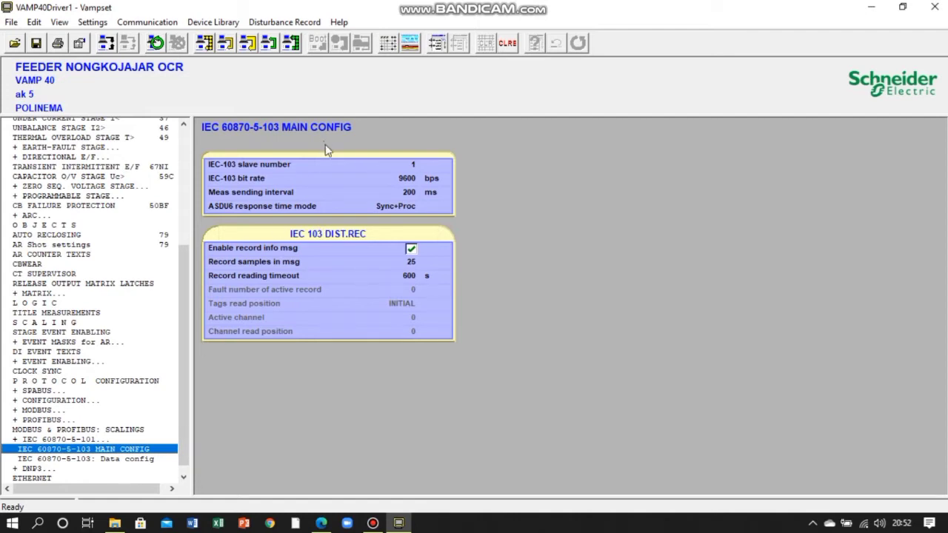
- Set the IEC-103 bit rate to 9600 bps and try to write the main configuration view to the device
{"action": "left_click", "coordinate": [404, 165]}
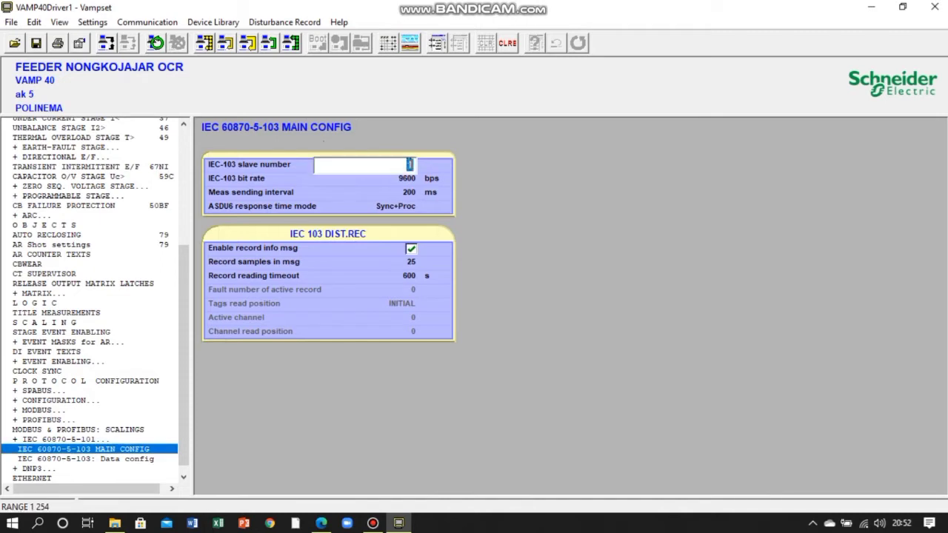
{"action": "left_click", "coordinate": [390, 191]}
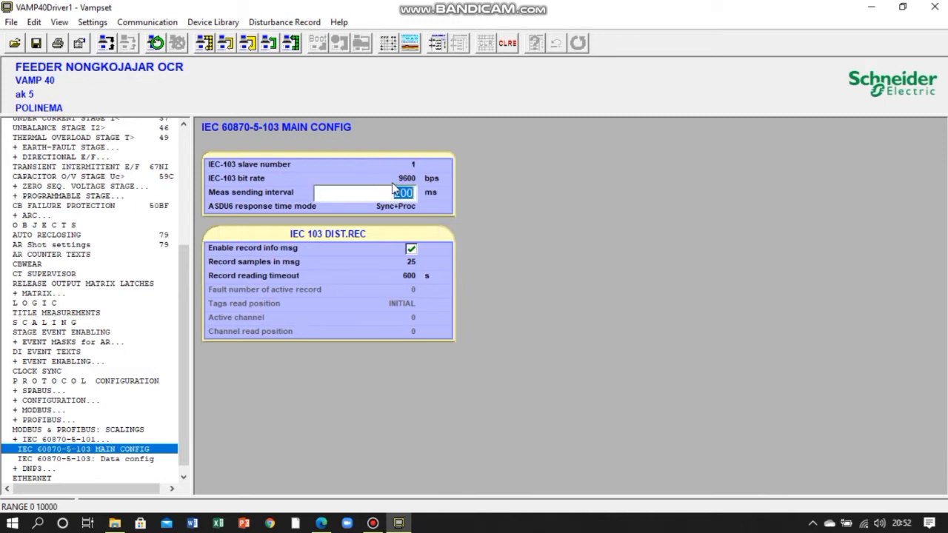
{"action": "left_click", "coordinate": [400, 180]}
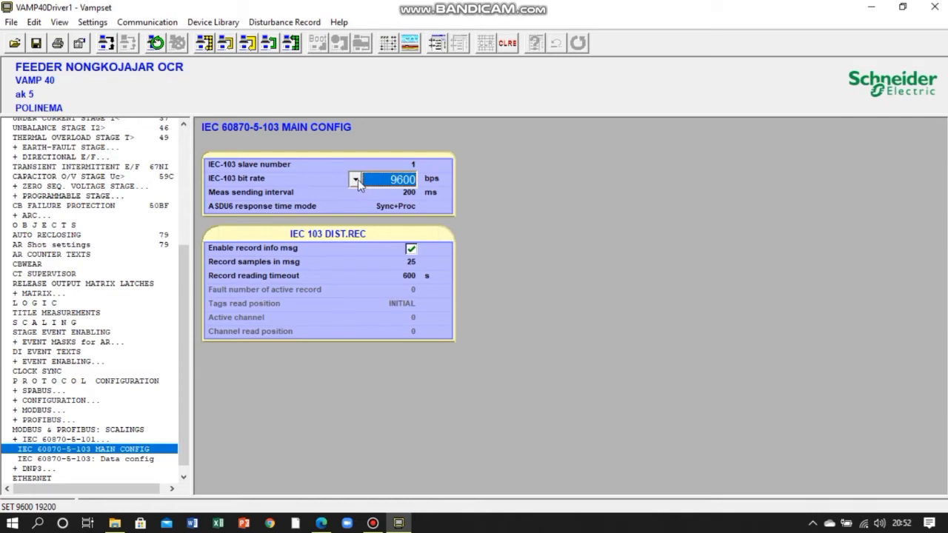
{"action": "left_click", "coordinate": [357, 180]}
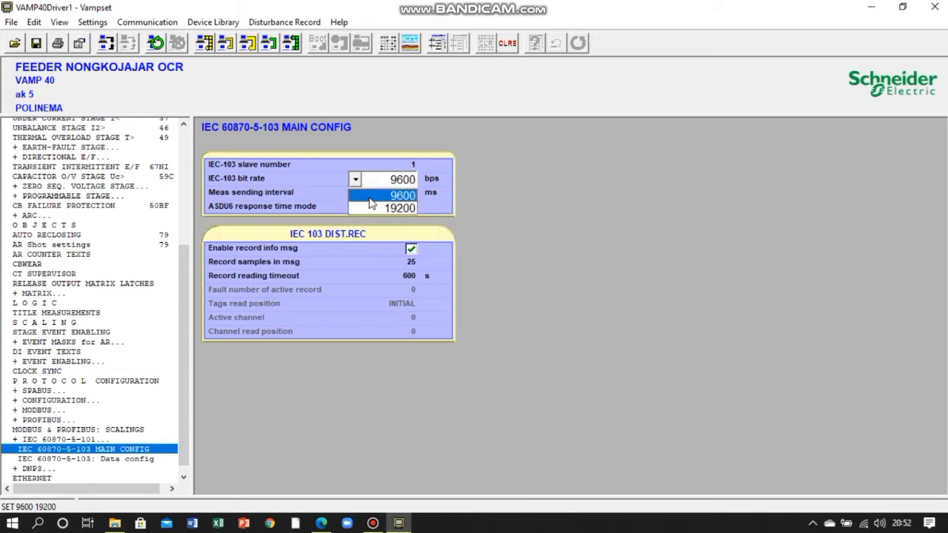
{"action": "left_click", "coordinate": [370, 197]}
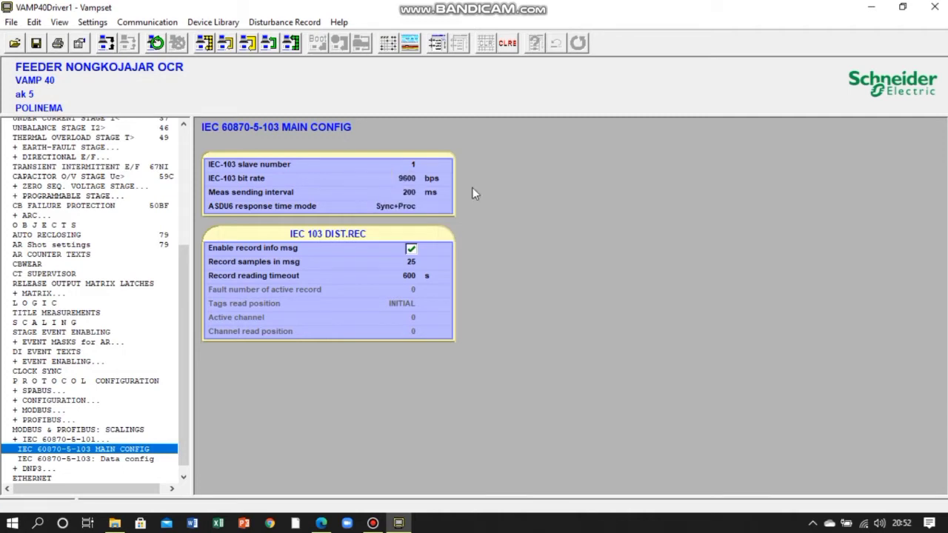
{"action": "left_click", "coordinate": [222, 49]}
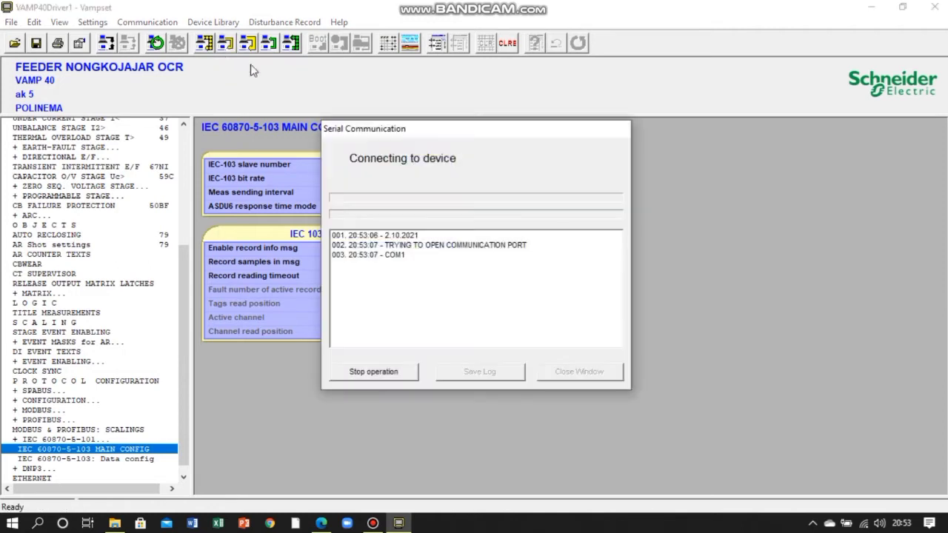
{"action": "left_click", "coordinate": [374, 373]}
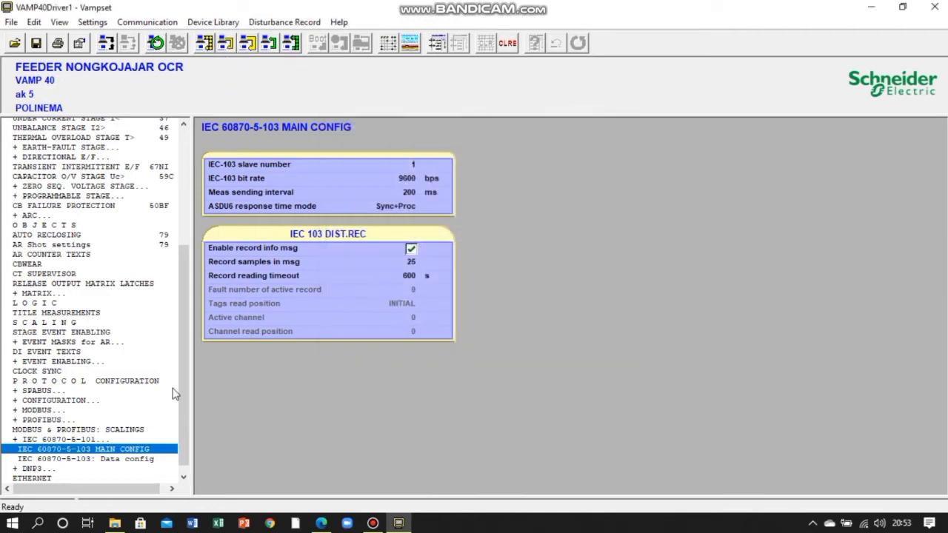
- Add a new analog item in the IEC 60870-5-103 data configuration and open its settings
{"action": "left_click", "coordinate": [129, 460]}
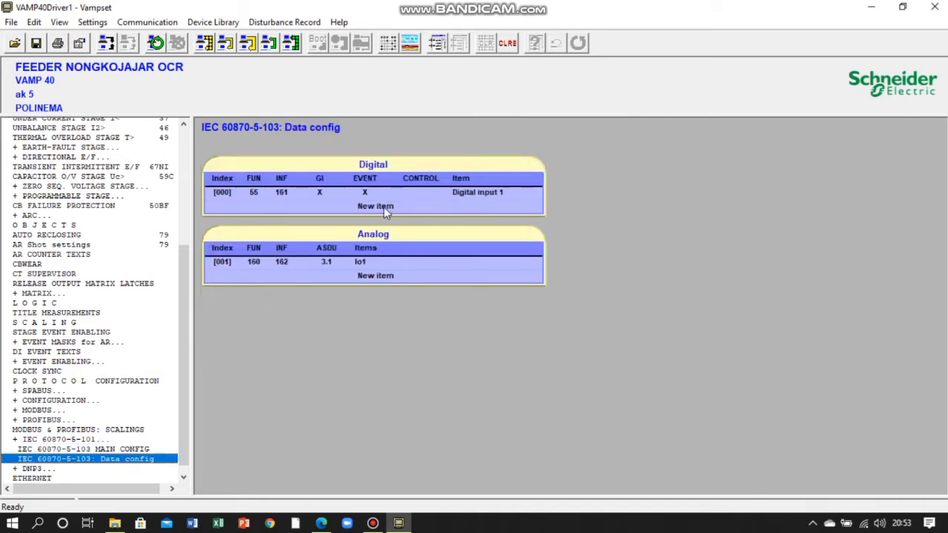
{"action": "double_click", "coordinate": [372, 276]}
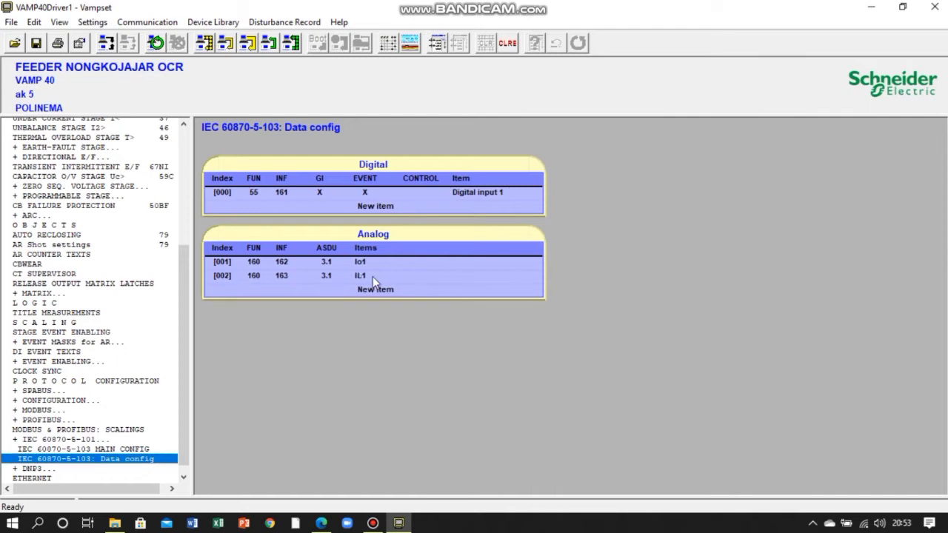
{"action": "double_click", "coordinate": [377, 277]}
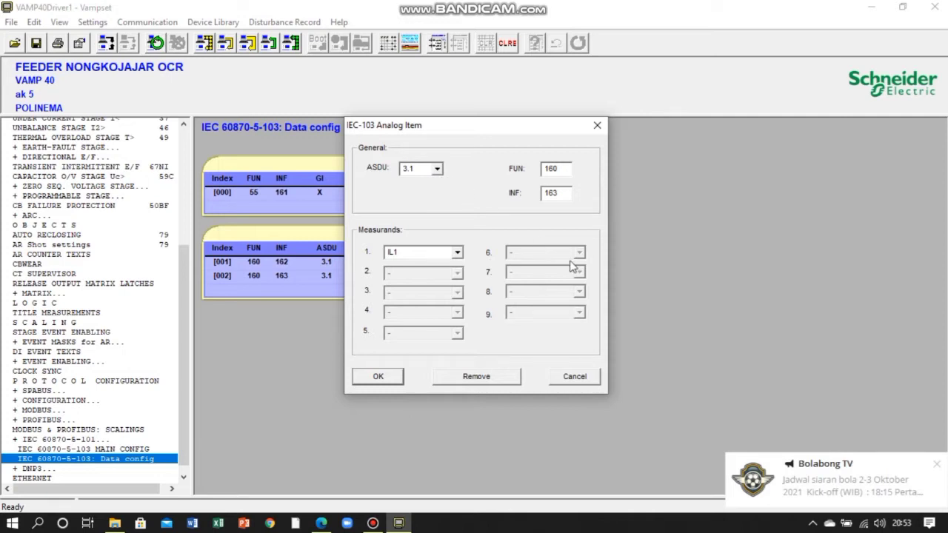
{"action": "left_click", "coordinate": [437, 169]}
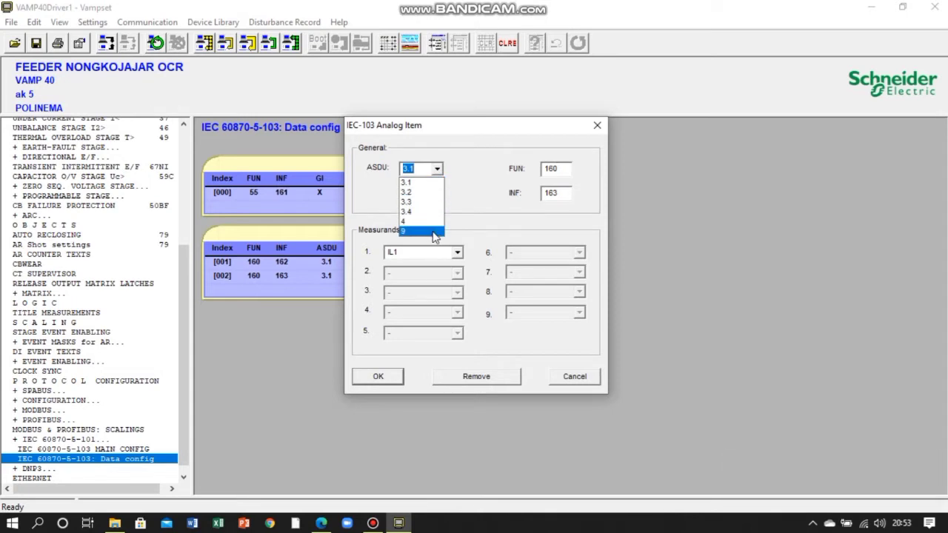
{"action": "left_click", "coordinate": [440, 179]}
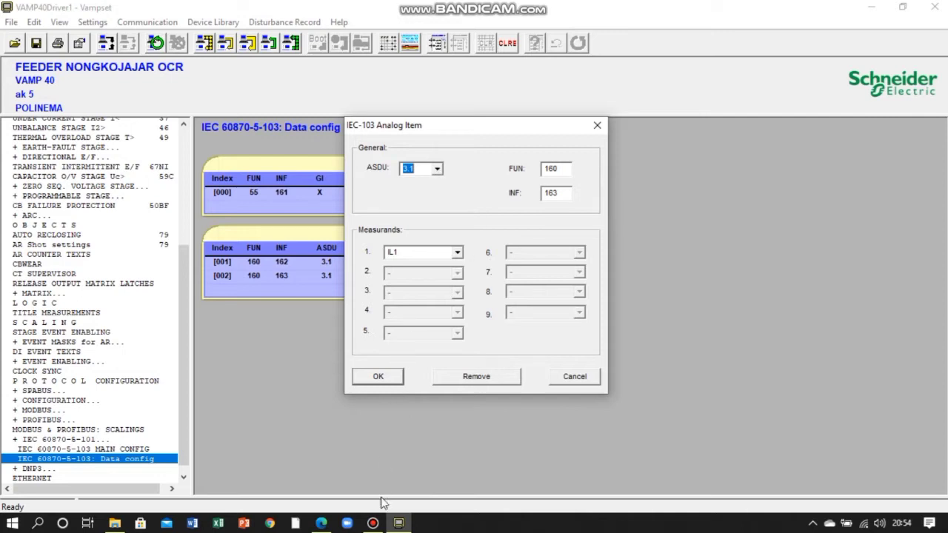
- Set the new analog item's ASDU to 9, FUN to 160 and INF to 170
{"action": "mouse_move", "coordinate": [373, 525]}
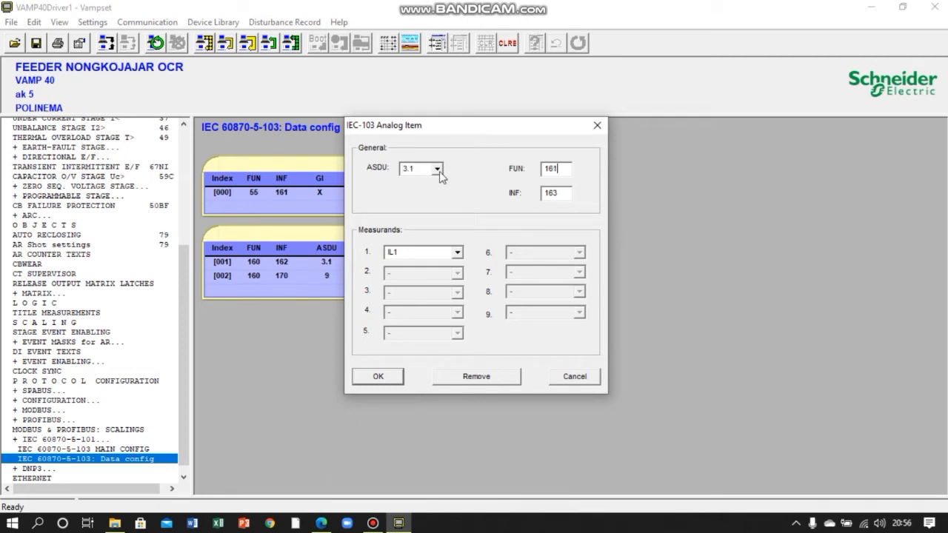
{"action": "left_click", "coordinate": [438, 170]}
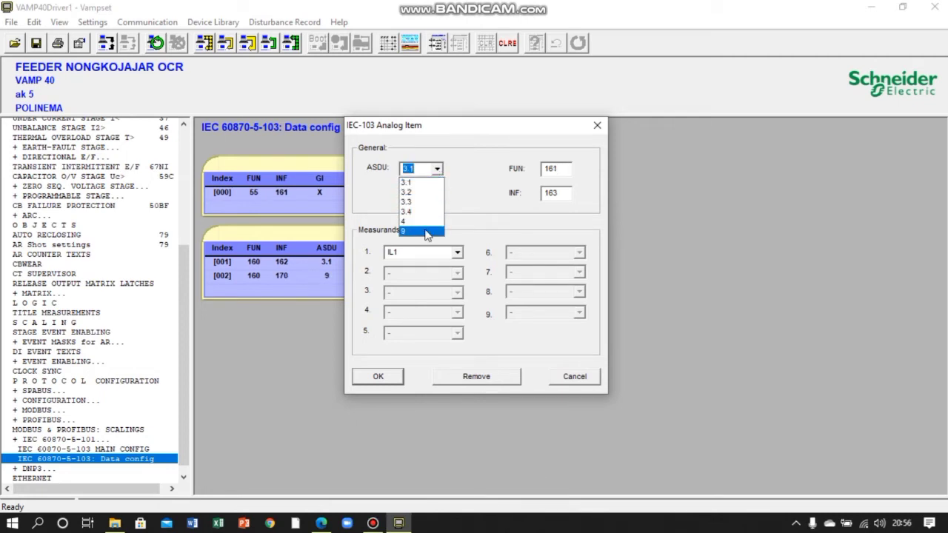
{"action": "left_click", "coordinate": [425, 231]}
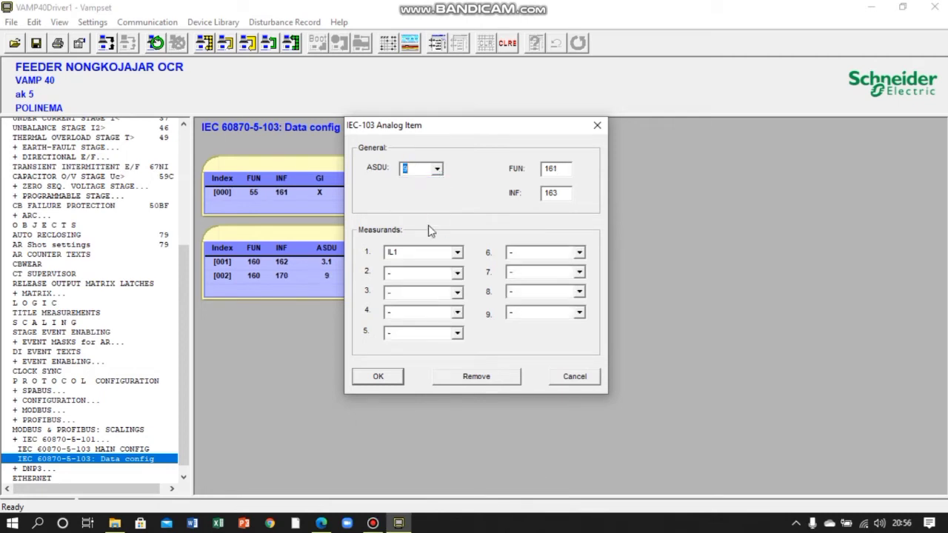
{"action": "left_click", "coordinate": [560, 169]}
{"action": "key", "text": "BackSpace"}
{"action": "key", "text": "BackSpace"}
{"action": "type", "text": "60"}
{"action": "left_click", "coordinate": [560, 193]}
{"action": "key", "text": "BackSpace"}
{"action": "key", "text": "BackSpace"}
{"action": "type", "text": "70"}
- Assign Uo as the analog item's first measurand and apply the item settings
{"action": "left_click", "coordinate": [457, 255]}
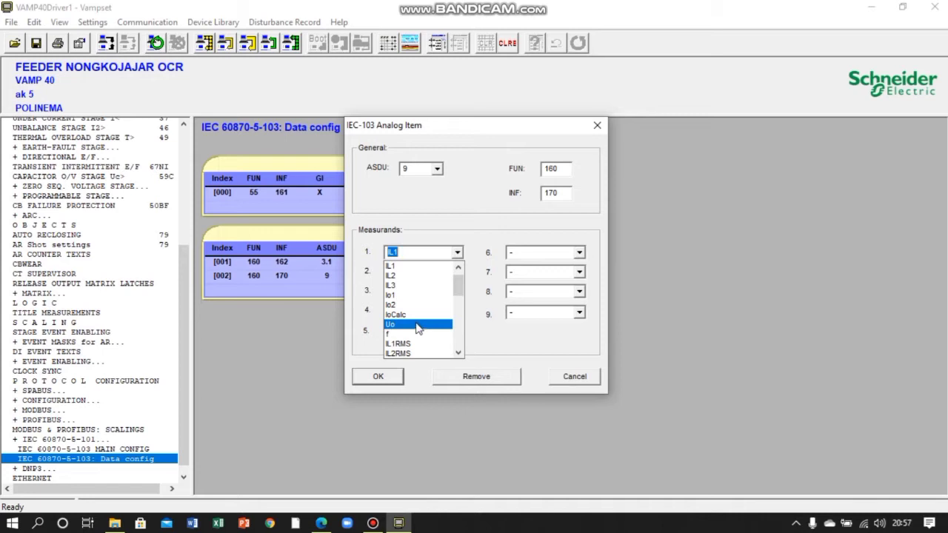
{"action": "left_click", "coordinate": [417, 325]}
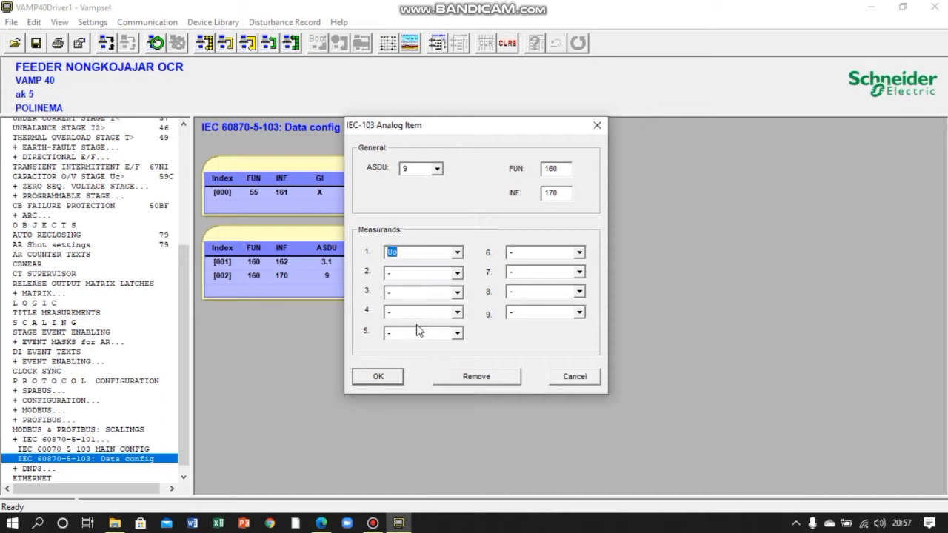
{"action": "left_click", "coordinate": [394, 377]}
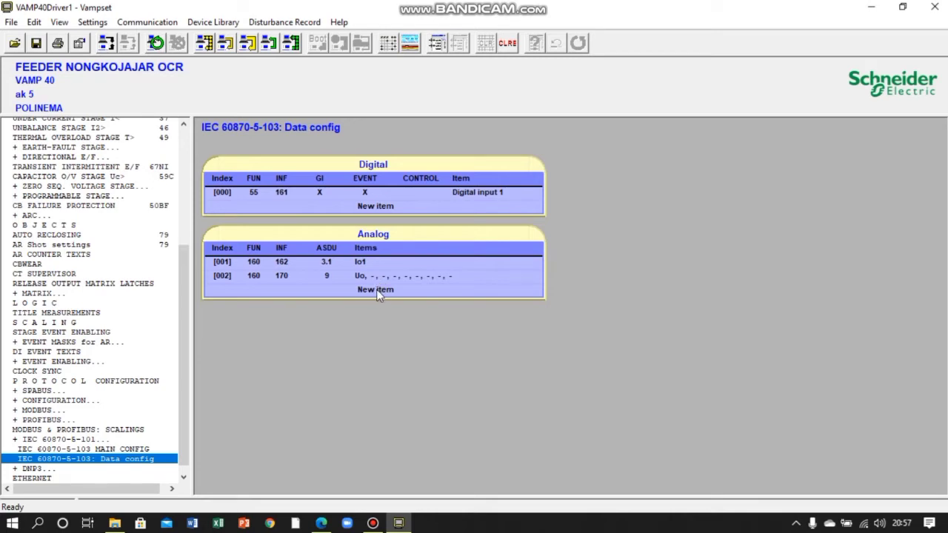
- Add another analog item below the Uo item and open its settings
{"action": "left_click", "coordinate": [378, 290]}
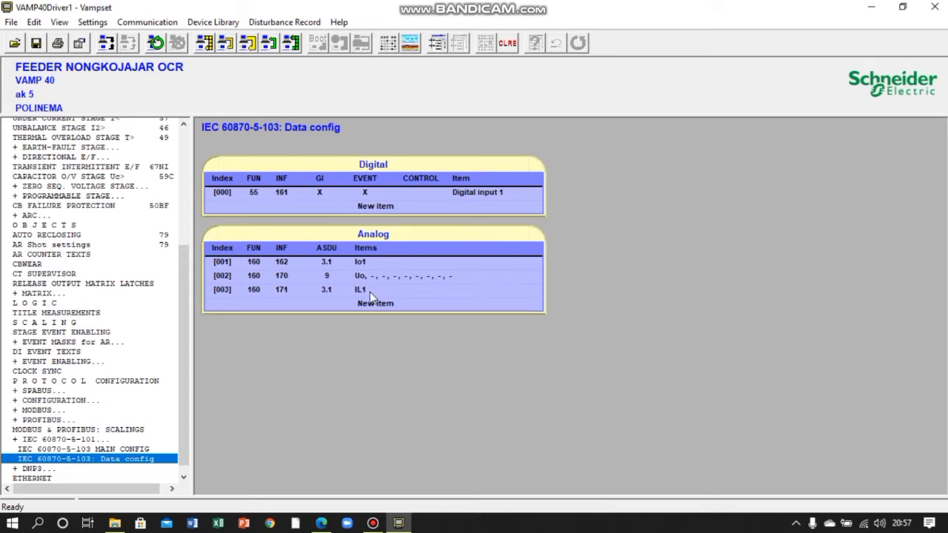
{"action": "double_click", "coordinate": [370, 292]}
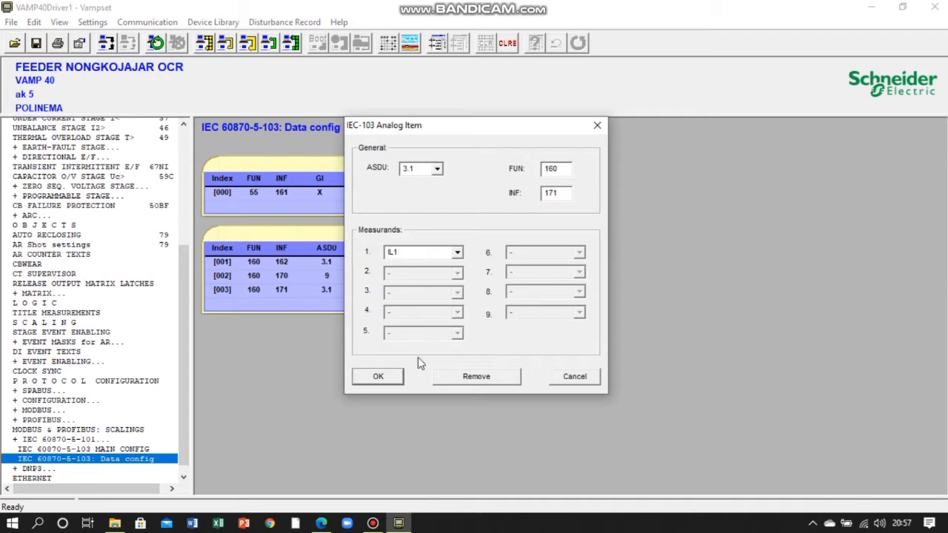
- Choose THDIL as the first measurand of the newly added analog item
{"action": "left_click", "coordinate": [457, 253]}
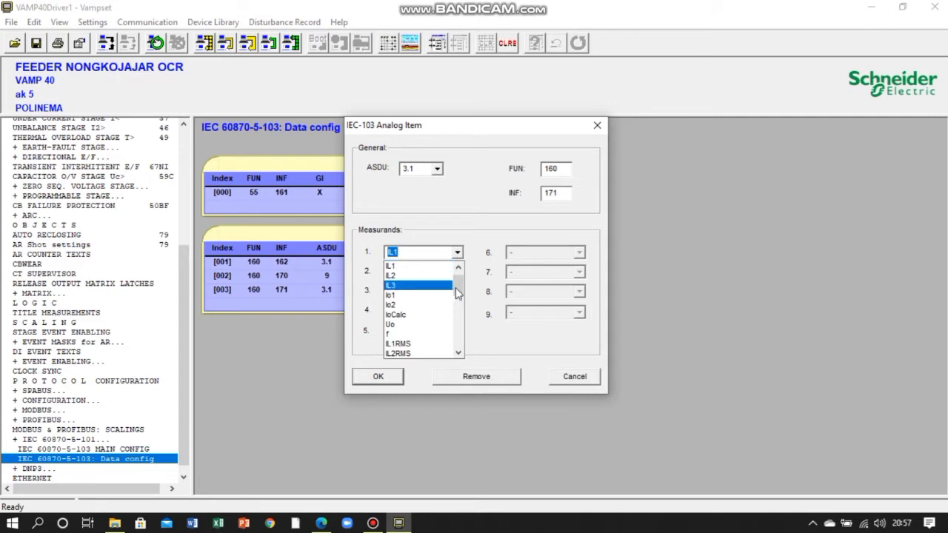
{"action": "left_click_drag", "start_coordinate": [457, 294], "coordinate": [458, 326]}
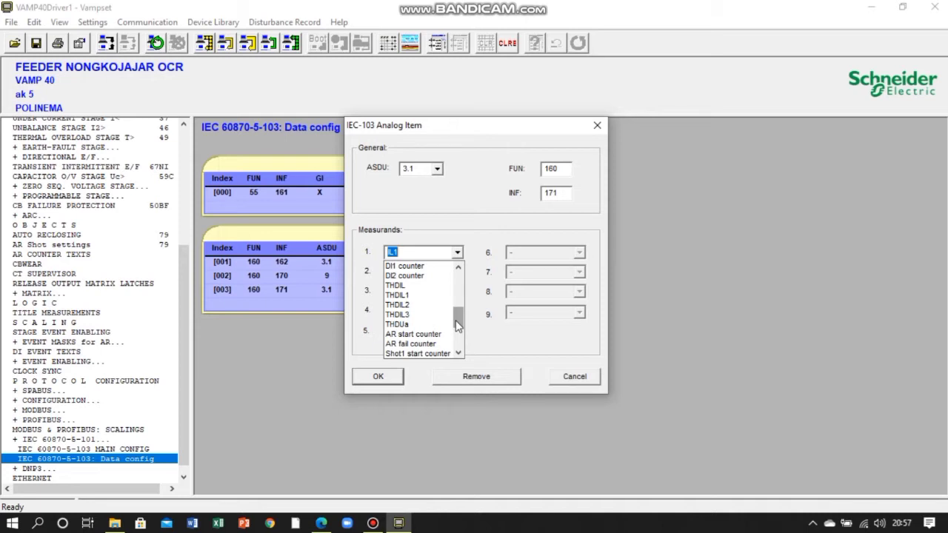
{"action": "left_click", "coordinate": [424, 287]}
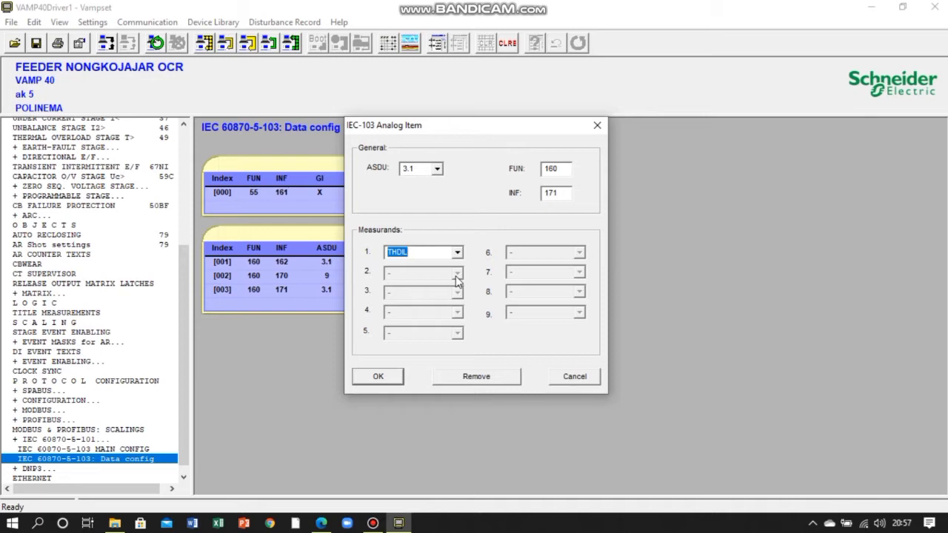
- Set the ASDU of the analog item with INF 171 to 9
{"action": "left_click", "coordinate": [439, 171]}
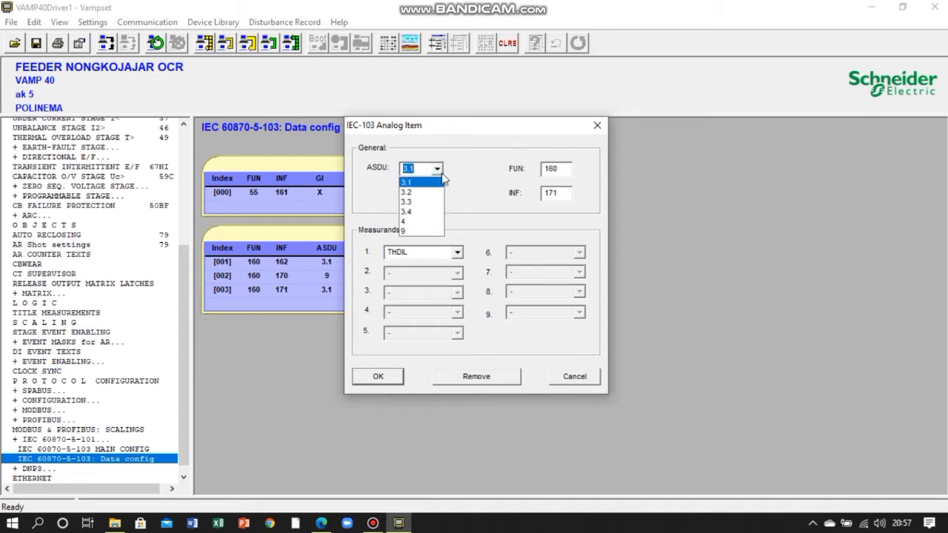
{"action": "left_click", "coordinate": [419, 231]}
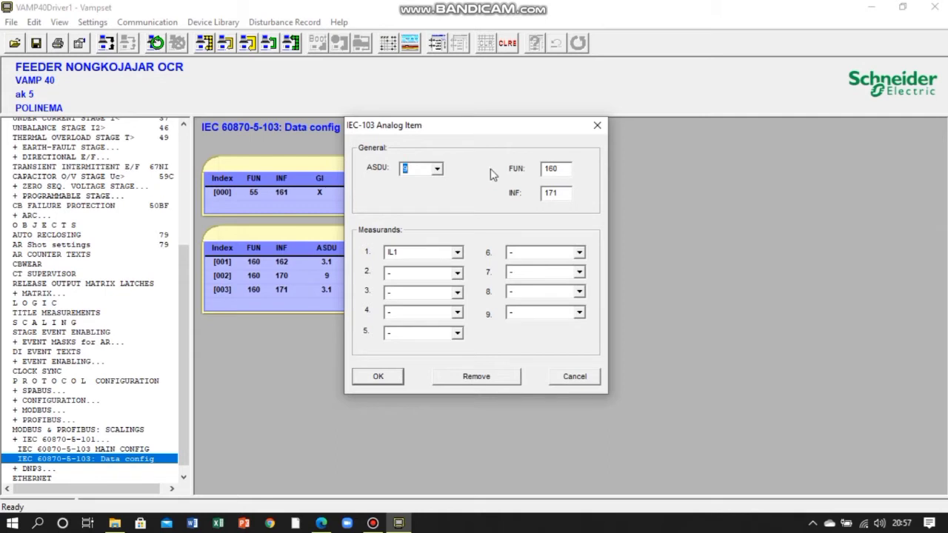
{"action": "left_click", "coordinate": [568, 170]}
- Set the analog item's first measurand to THDIL1 and its second measurand to THDIL2
{"action": "left_click", "coordinate": [457, 255]}
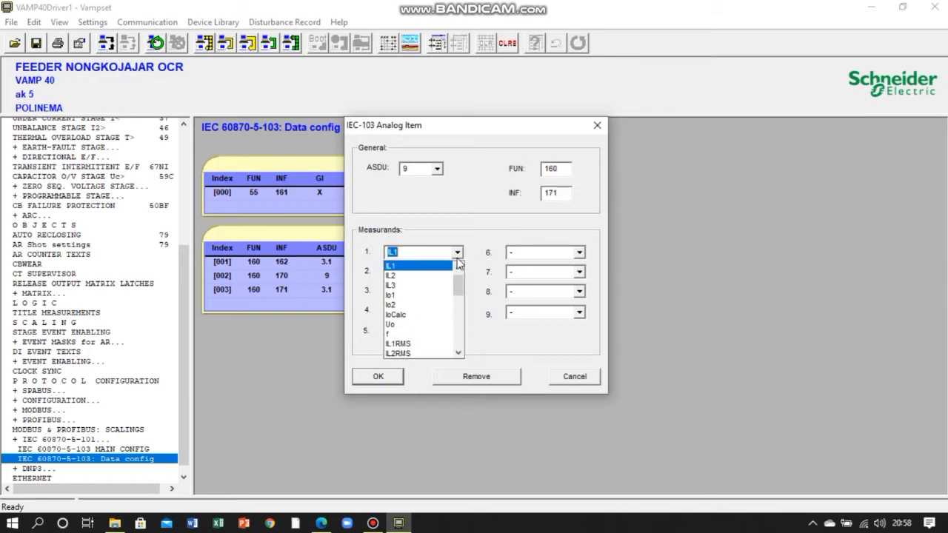
{"action": "left_click_drag", "start_coordinate": [457, 290], "coordinate": [458, 314]}
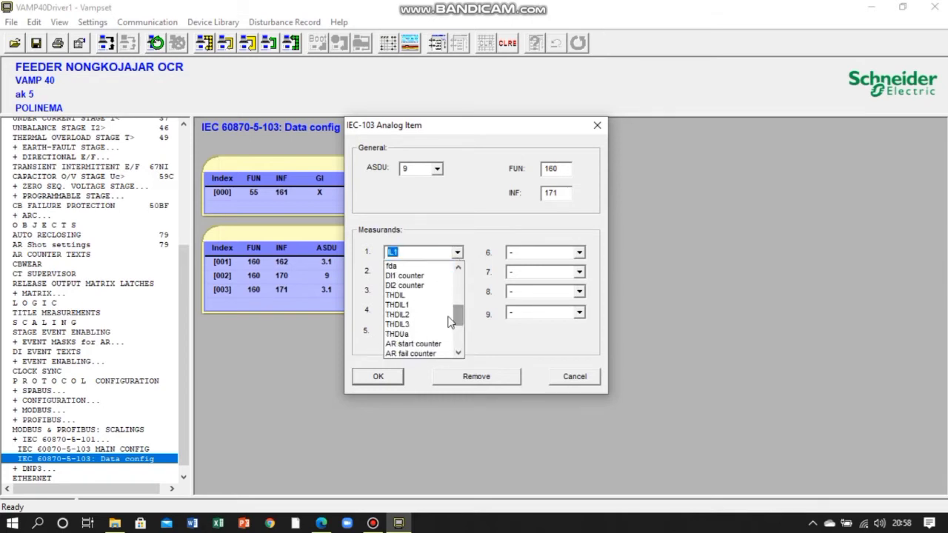
{"action": "left_click", "coordinate": [404, 307]}
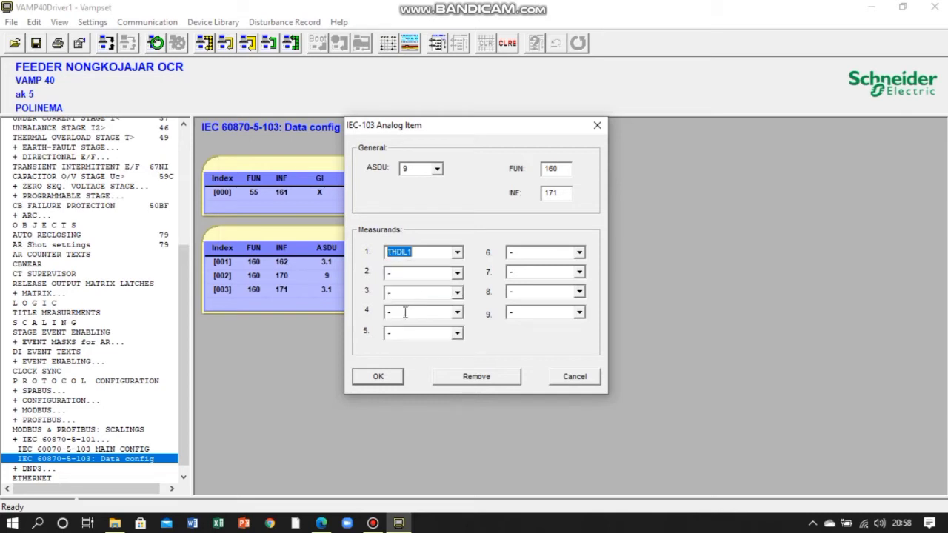
{"action": "left_click", "coordinate": [456, 273]}
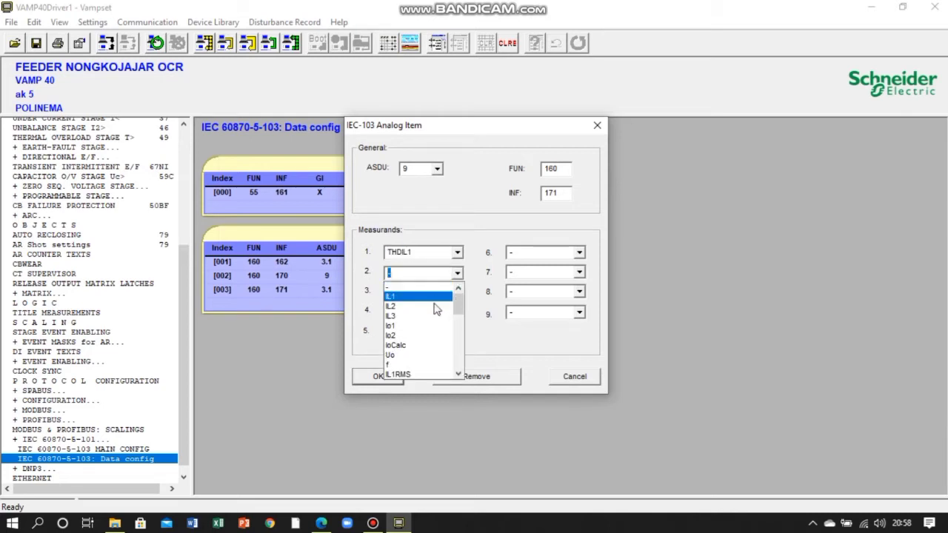
{"action": "scroll", "coordinate": [461, 315], "scroll_direction": "down", "scroll_amount": 5}
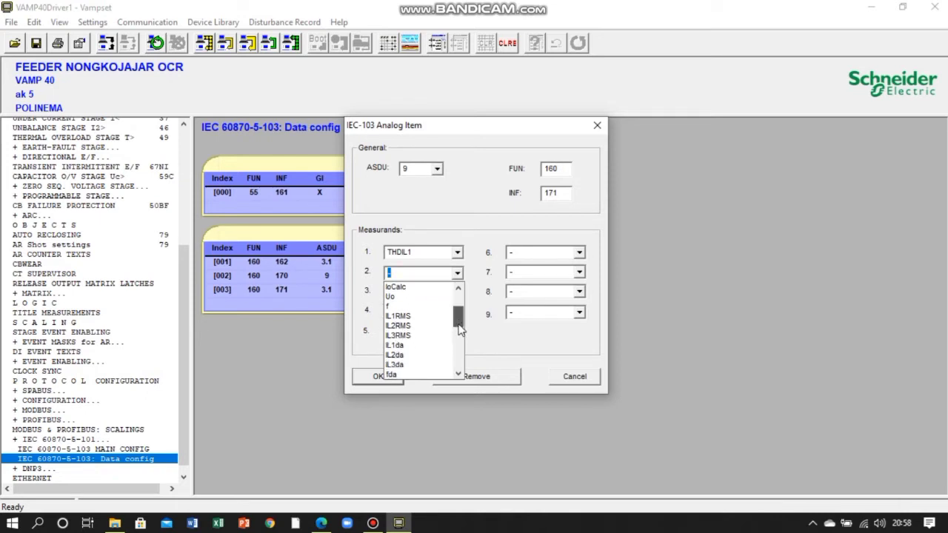
{"action": "left_click", "coordinate": [429, 365]}
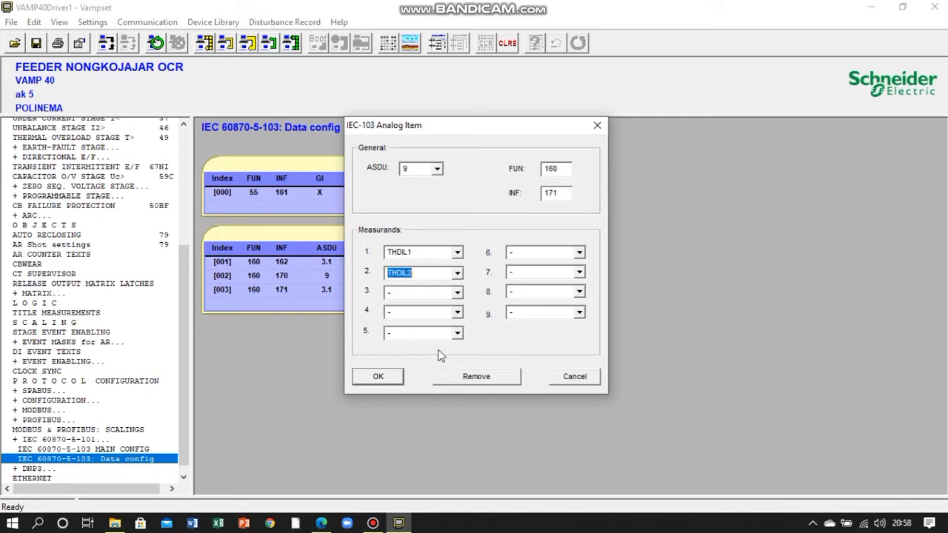
- Set the analog item's third measurand to THDIL3 and its fourth to THDUa, and accept the item
{"action": "left_click", "coordinate": [458, 294]}
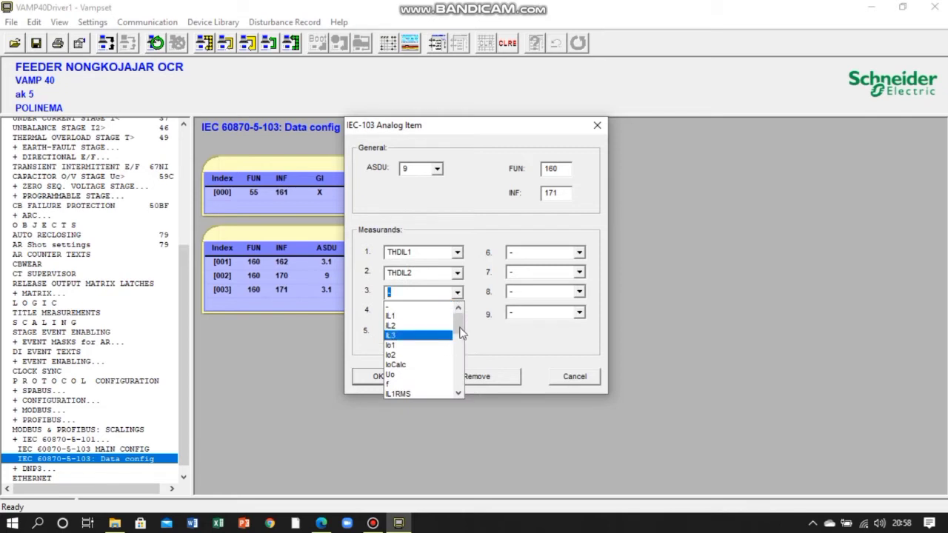
{"action": "scroll", "coordinate": [463, 337], "scroll_direction": "down", "scroll_amount": 5}
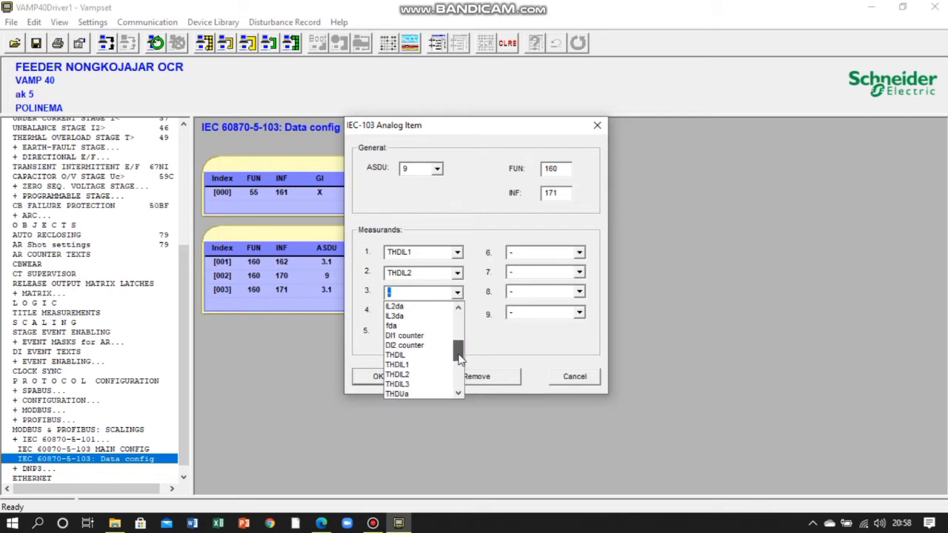
{"action": "left_click", "coordinate": [439, 356]}
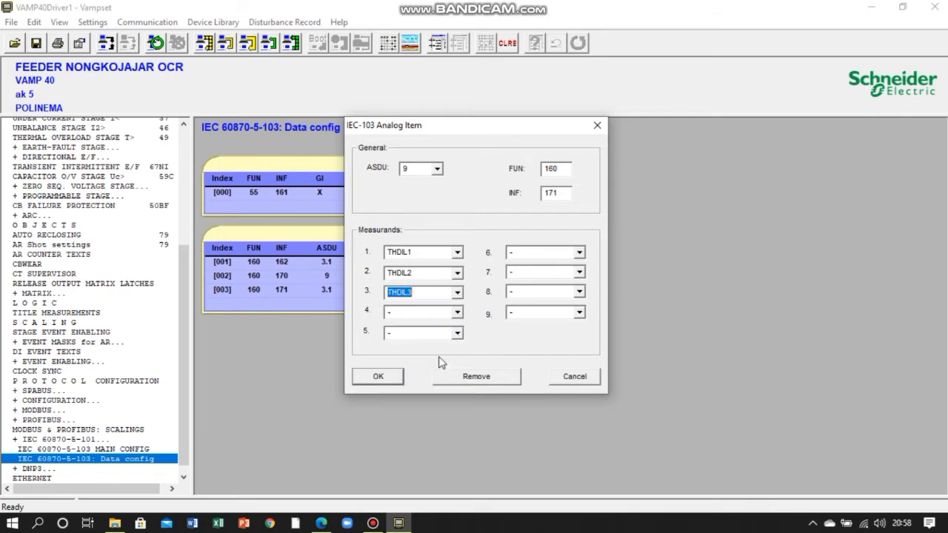
{"action": "left_click", "coordinate": [458, 313]}
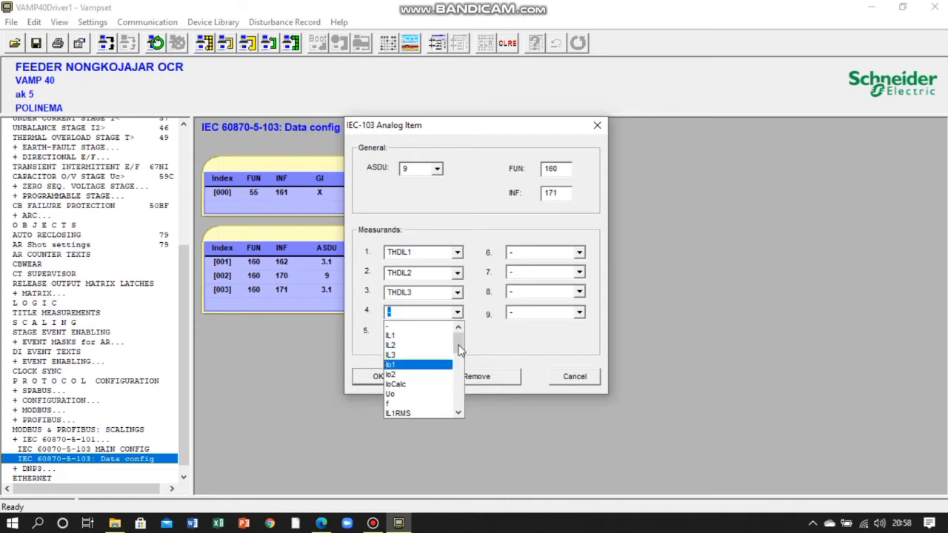
{"action": "scroll", "coordinate": [460, 350], "scroll_direction": "down", "scroll_amount": 6}
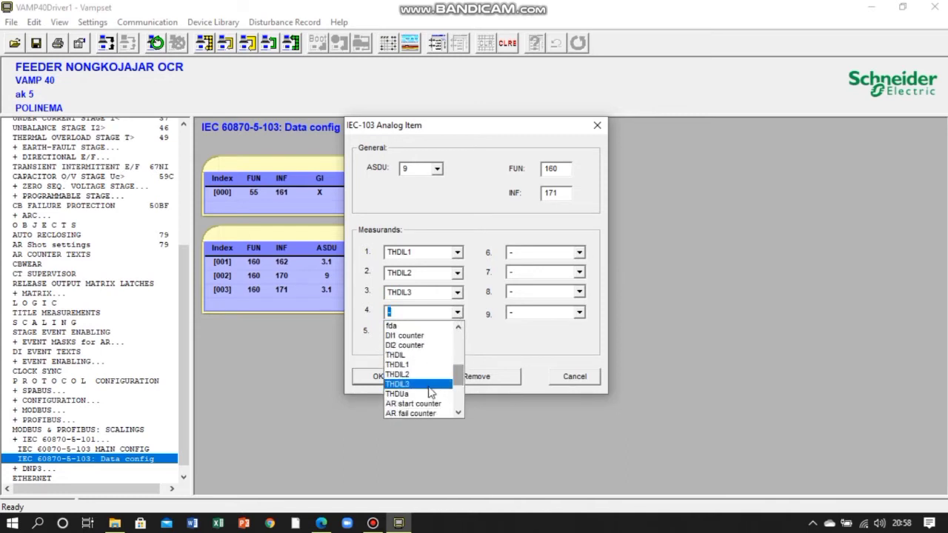
{"action": "left_click", "coordinate": [425, 395]}
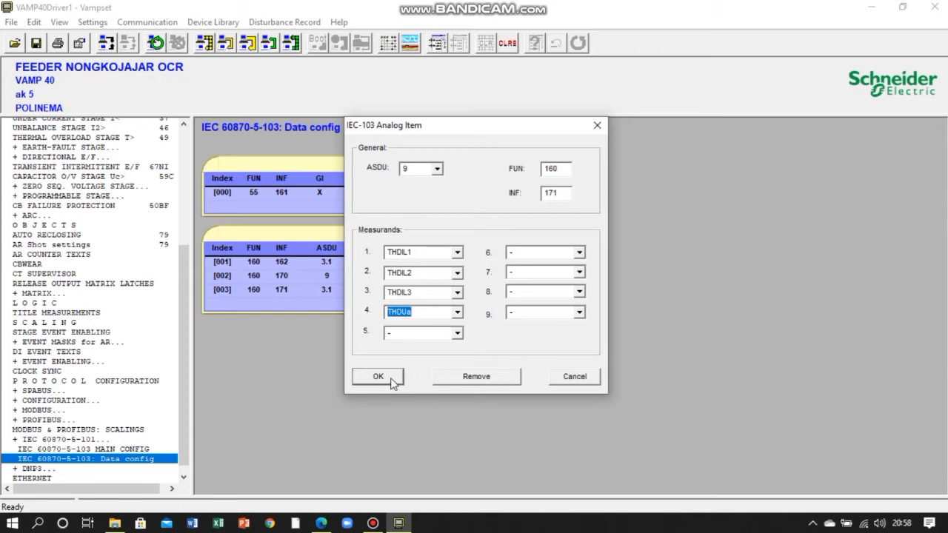
{"action": "left_click", "coordinate": [391, 380]}
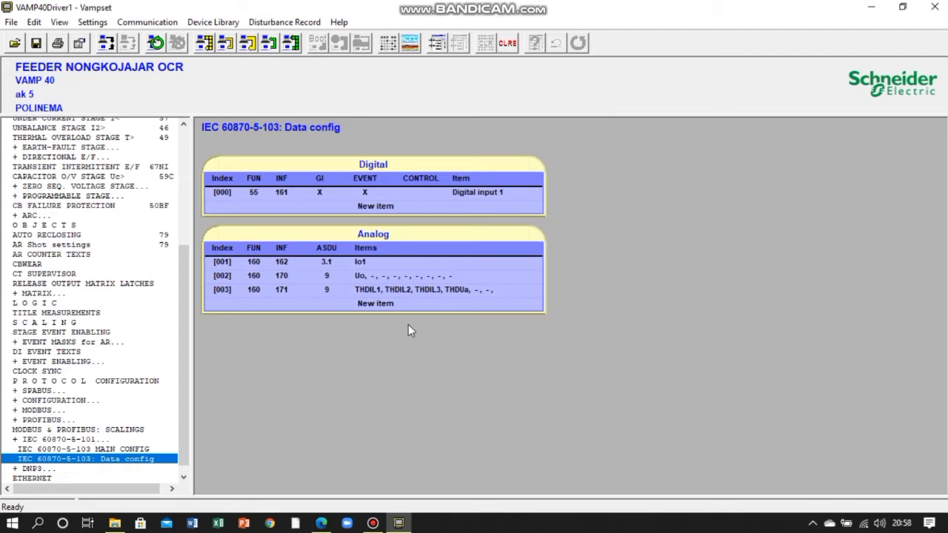
- Add another analog item below the THD item and set its ASDU to 9
{"action": "left_click", "coordinate": [373, 304]}
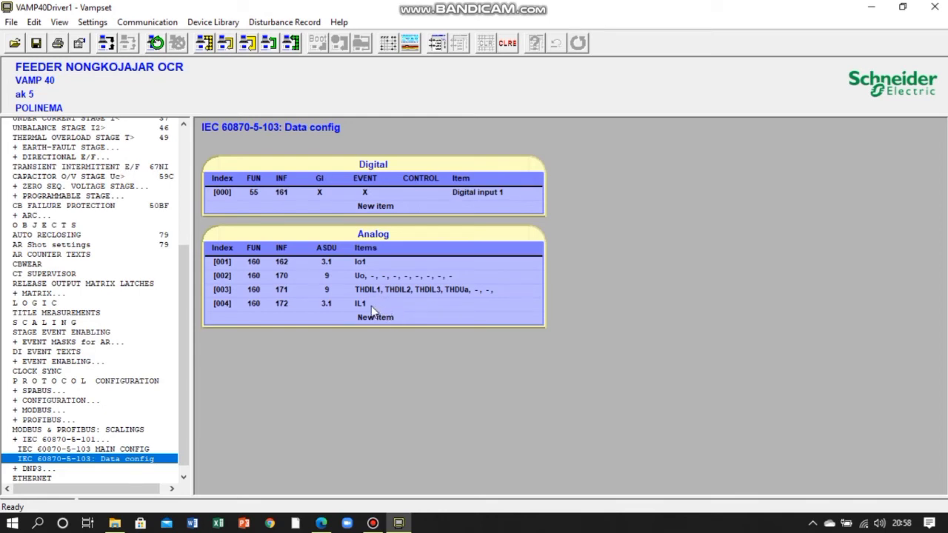
{"action": "double_click", "coordinate": [371, 306]}
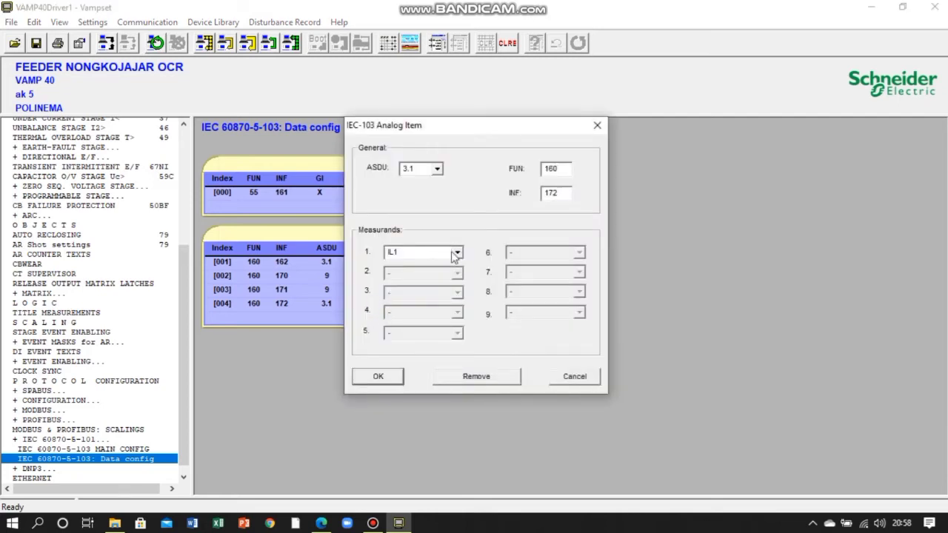
{"action": "left_click", "coordinate": [458, 253]}
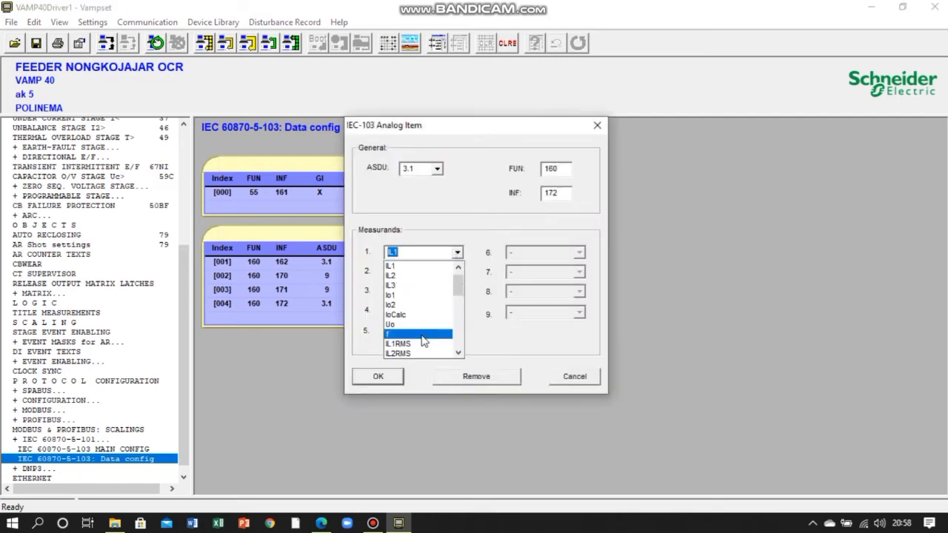
{"action": "left_click", "coordinate": [416, 335]}
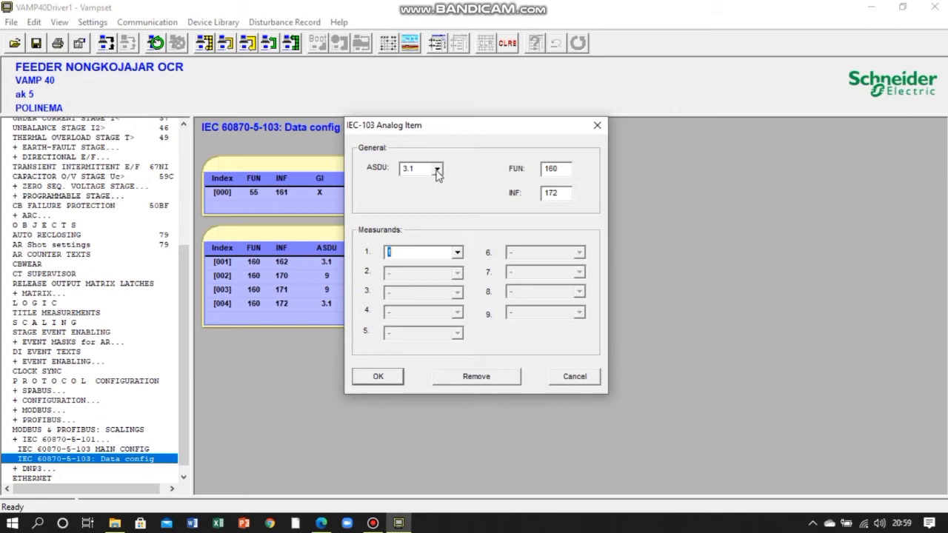
{"action": "left_click", "coordinate": [437, 169]}
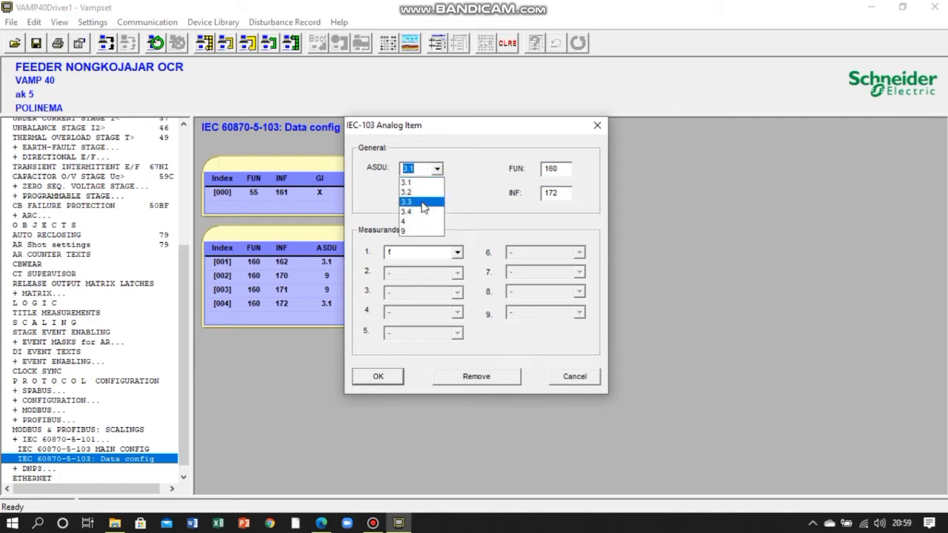
{"action": "left_click", "coordinate": [420, 232]}
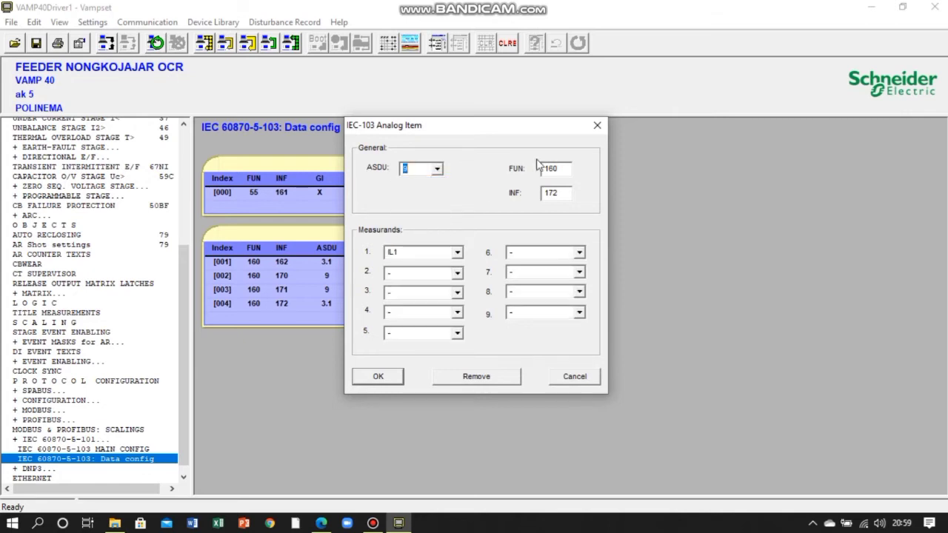
- Set the INF of the newly added analog item to 148
{"action": "left_click", "coordinate": [564, 169]}
{"action": "key", "text": "BackSpace"}
{"action": "key", "text": "BackSpace"}
{"action": "key", "text": "BackSpace"}
{"action": "type", "text": "143"}
{"action": "key", "text": "BackSpace"}
{"action": "type", "text": "8"}
- Choose f as the first measurand of the analog item with INF 148 and accept the item
{"action": "left_click", "coordinate": [458, 252]}
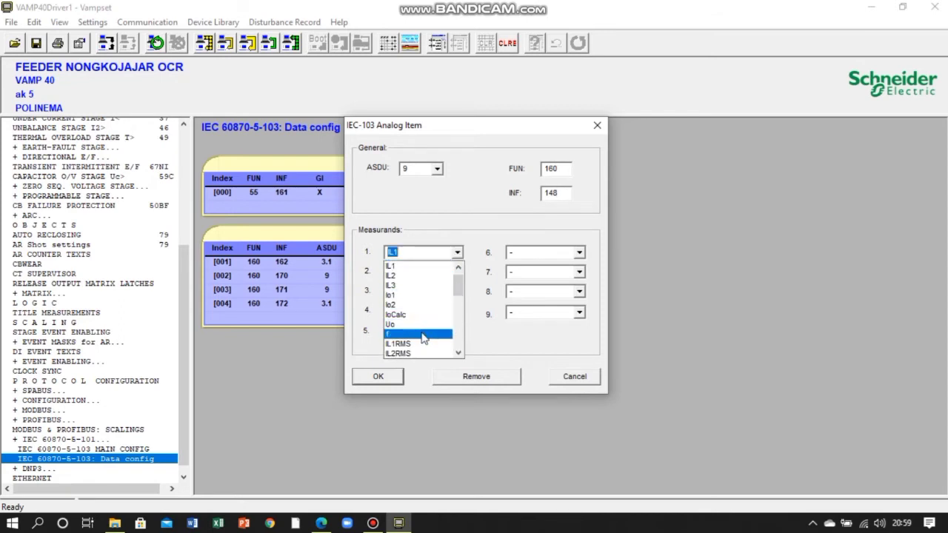
{"action": "left_click", "coordinate": [421, 334]}
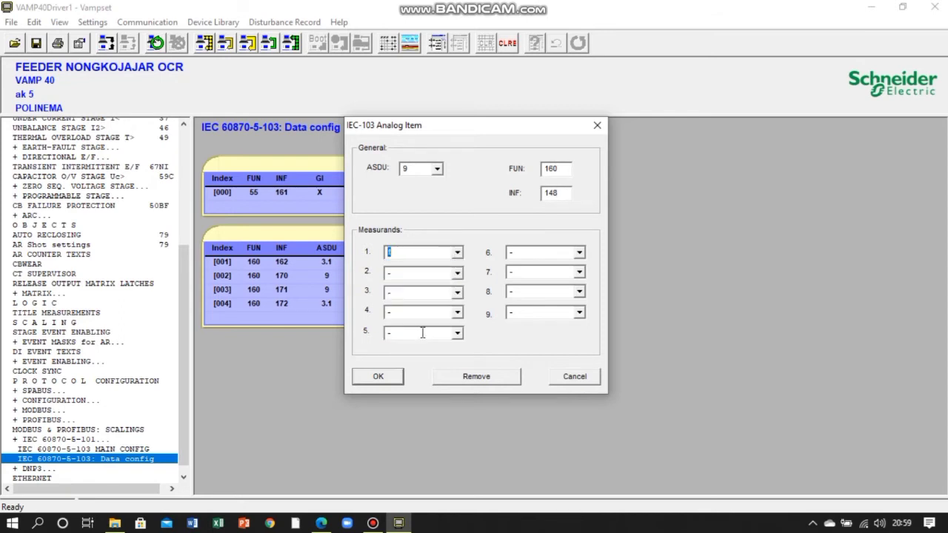
{"action": "left_click", "coordinate": [378, 377]}
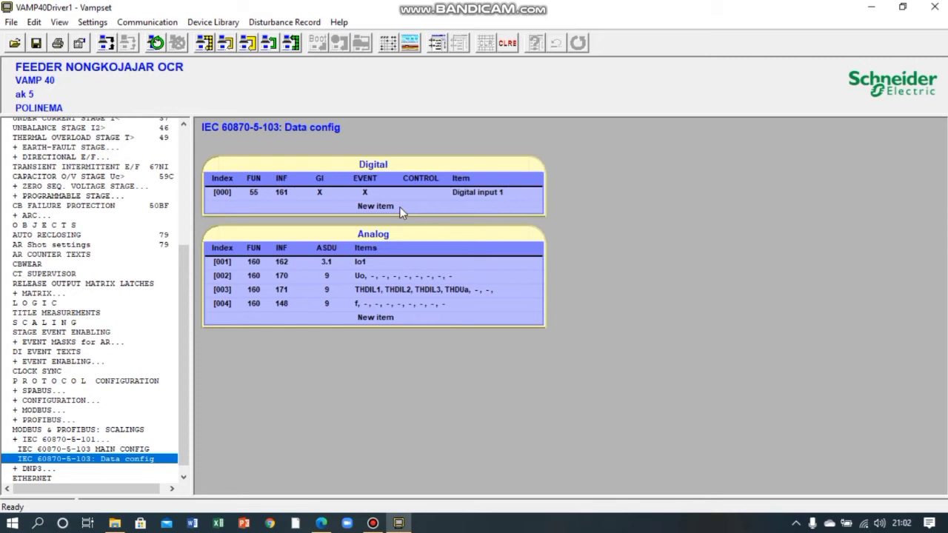
- Add a new digital item below Digital input 1 and assign Line 1 fault to it
{"action": "left_click", "coordinate": [399, 207]}
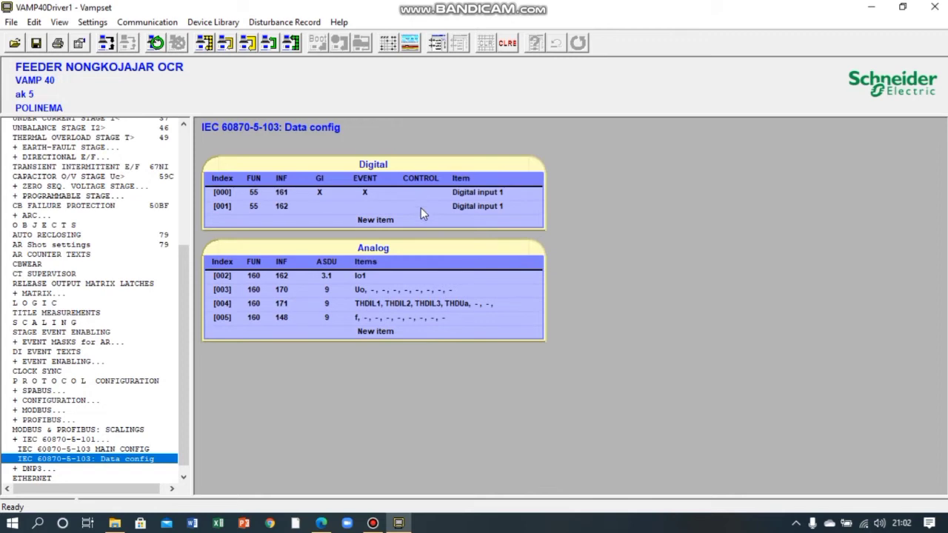
{"action": "left_click", "coordinate": [420, 207]}
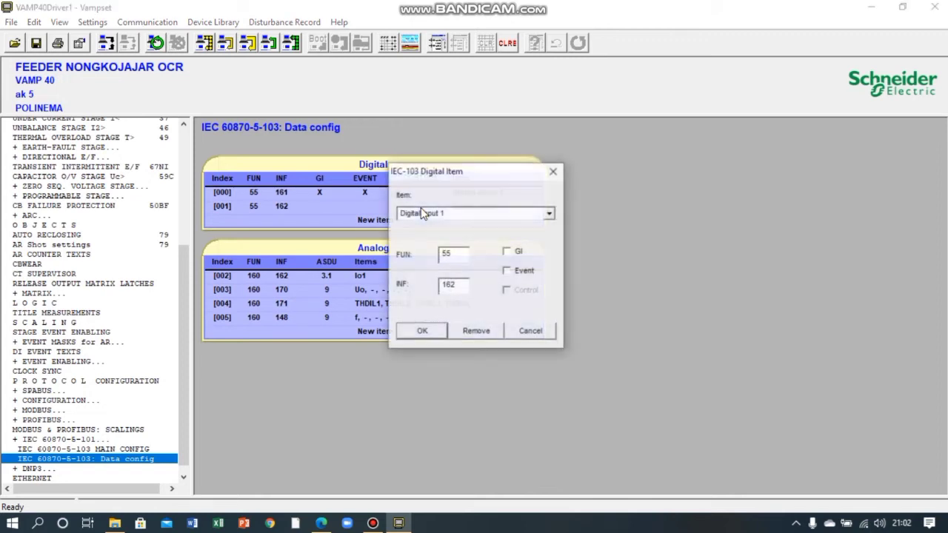
{"action": "left_click", "coordinate": [550, 214]}
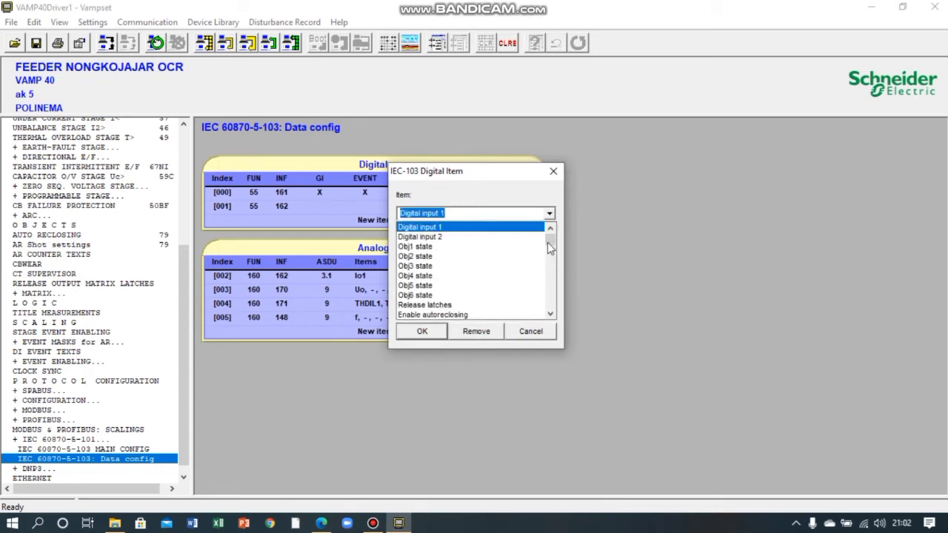
{"action": "mouse_move", "coordinate": [547, 242]}
{"action": "left_mouse_down"}
{"action": "mouse_move", "coordinate": [549, 267]}
{"action": "mouse_move", "coordinate": [548, 259]}
{"action": "left_mouse_up"}
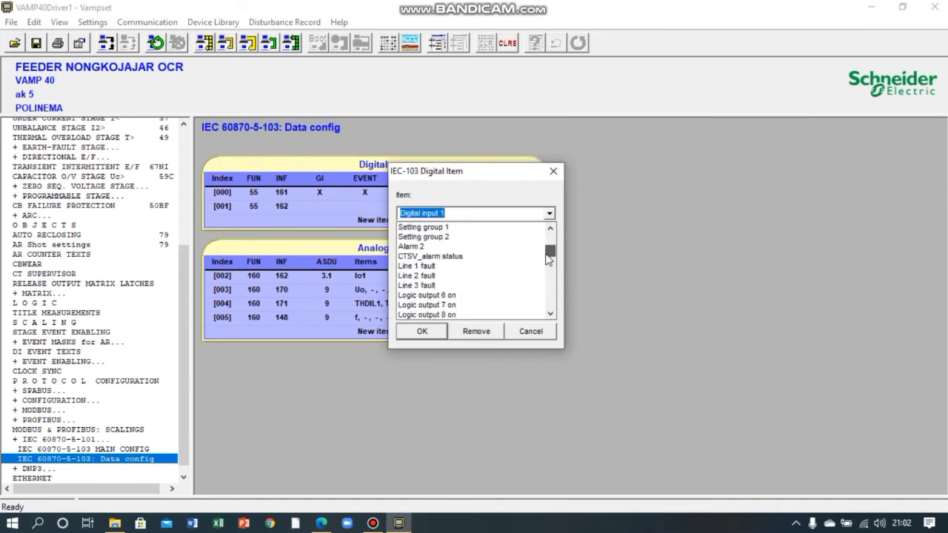
{"action": "left_click", "coordinate": [488, 267]}
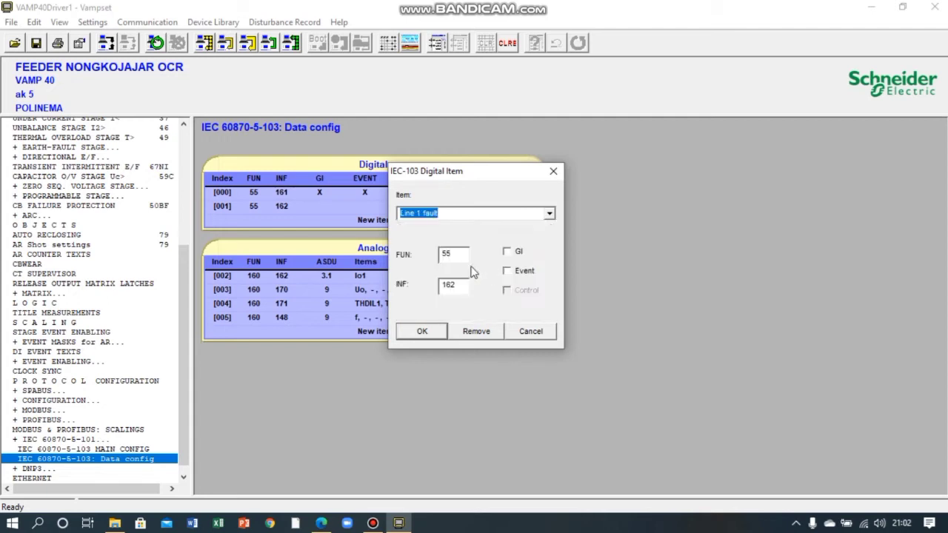
- Set the Line 1 fault item's FUN to 160 and INF to 69, and accept the item
{"action": "left_click", "coordinate": [468, 259]}
{"action": "key", "text": "BackSpace"}
{"action": "key", "text": "BackSpace"}
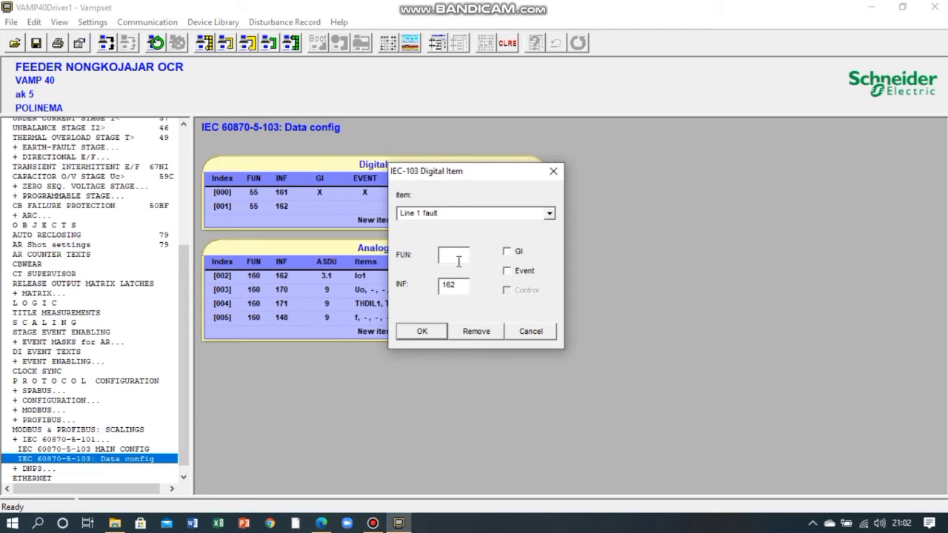
{"action": "type", "text": "160"}
{"action": "left_click", "coordinate": [461, 284]}
{"action": "key", "text": "BackSpace"}
{"action": "key", "text": "BackSpace"}
{"action": "key", "text": "BackSpace"}
{"action": "type", "text": "69"}
{"action": "left_click", "coordinate": [422, 332]}
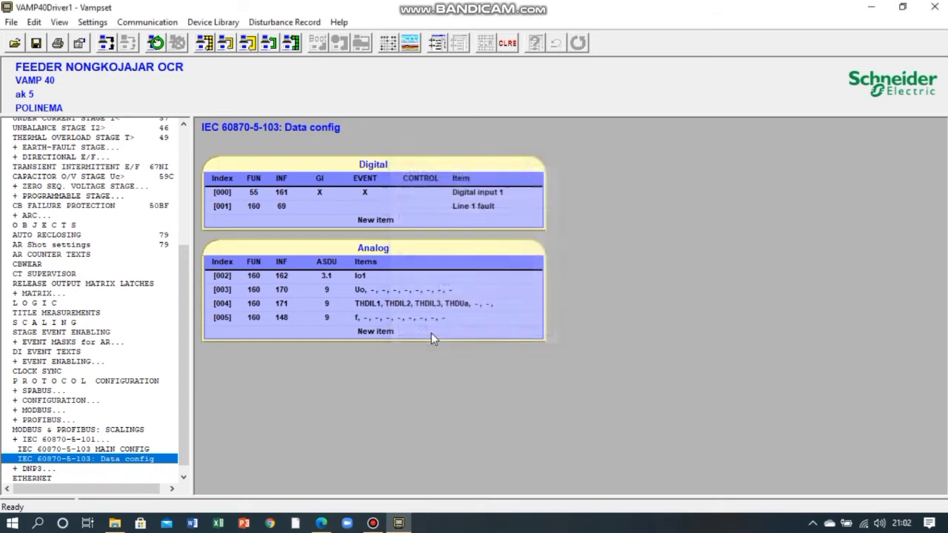
- Add another digital item below Line 1 fault, assign Line 2 fault to it, and accept the item
{"action": "left_click", "coordinate": [411, 222]}
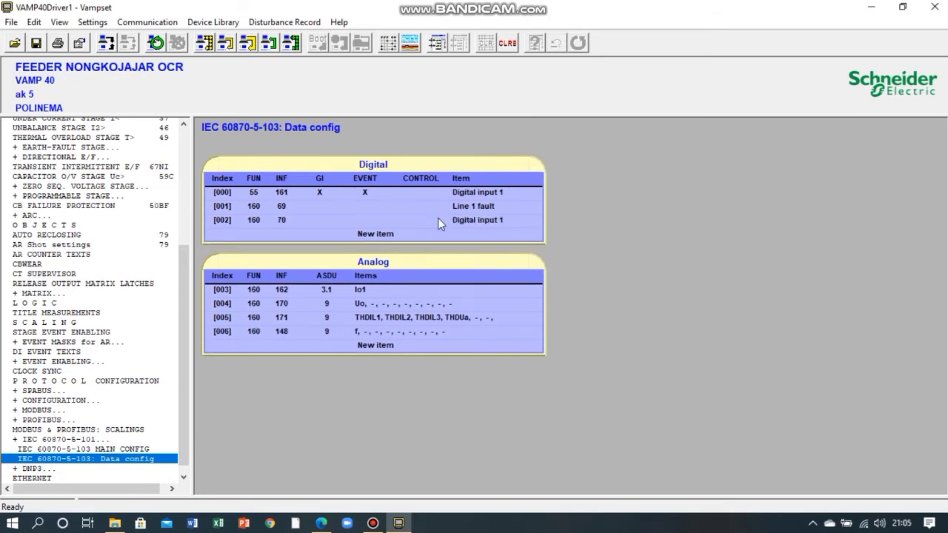
{"action": "double_click", "coordinate": [437, 218]}
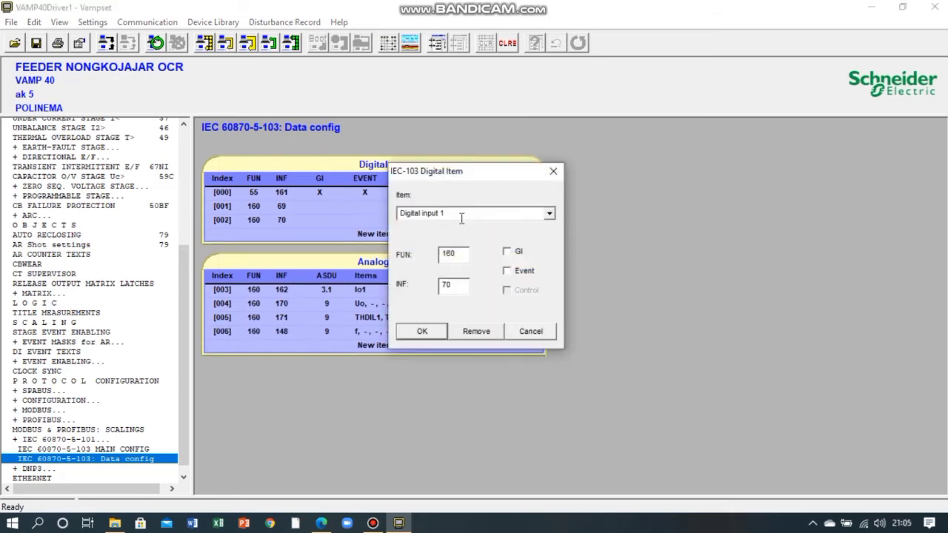
{"action": "left_click", "coordinate": [550, 215]}
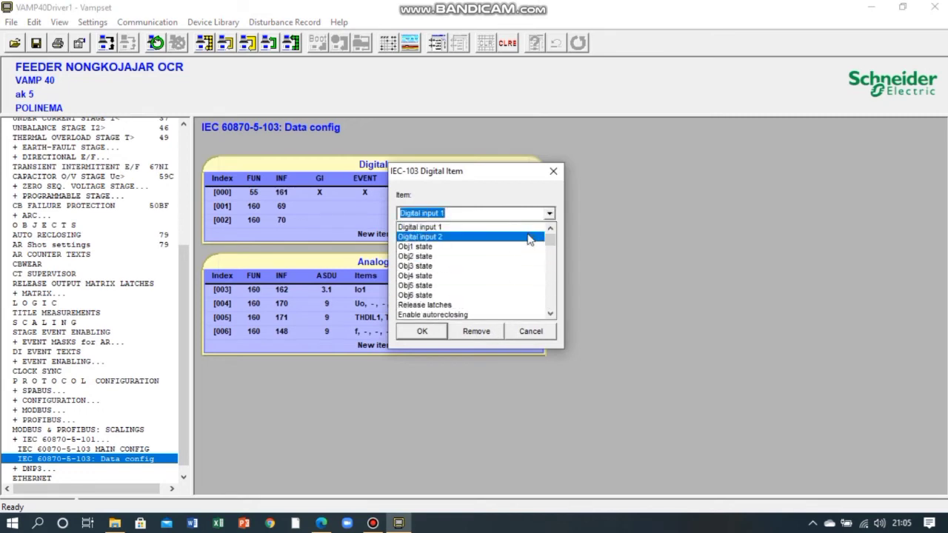
{"action": "type", "text": "l"}
{"action": "scroll", "coordinate": [530, 238], "scroll_direction": "down", "scroll_amount": 10}
{"action": "type", "text": "i"}
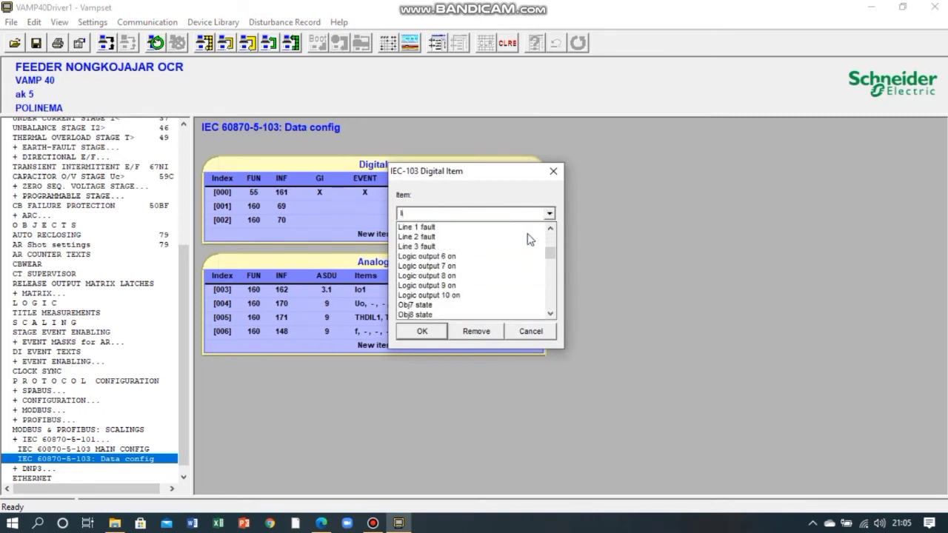
{"action": "type", "text": "ne"}
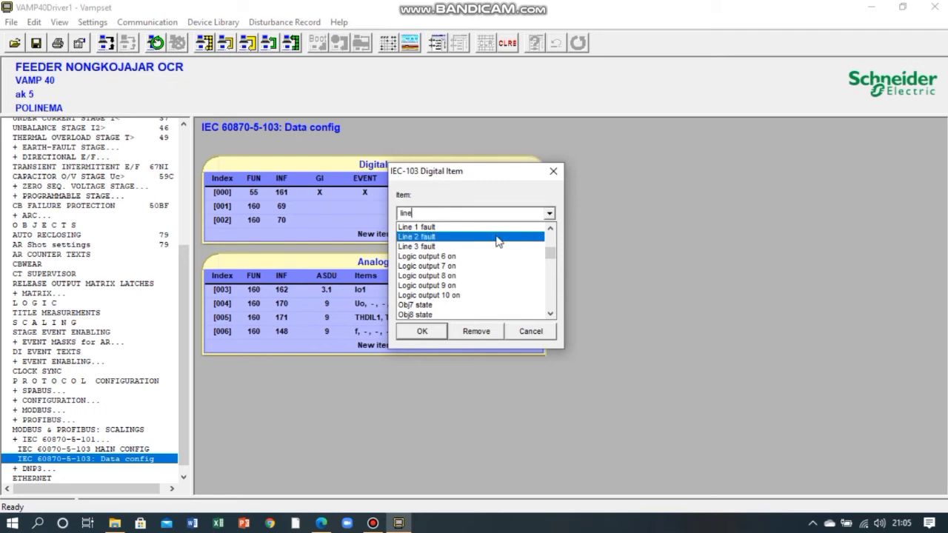
{"action": "left_click", "coordinate": [497, 237]}
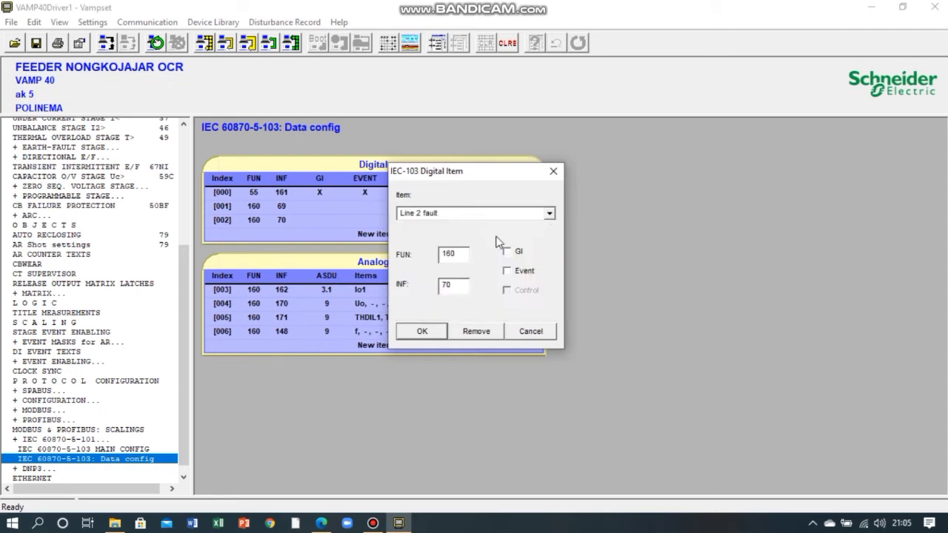
{"action": "left_click", "coordinate": [460, 258]}
{"action": "left_click", "coordinate": [421, 331]}
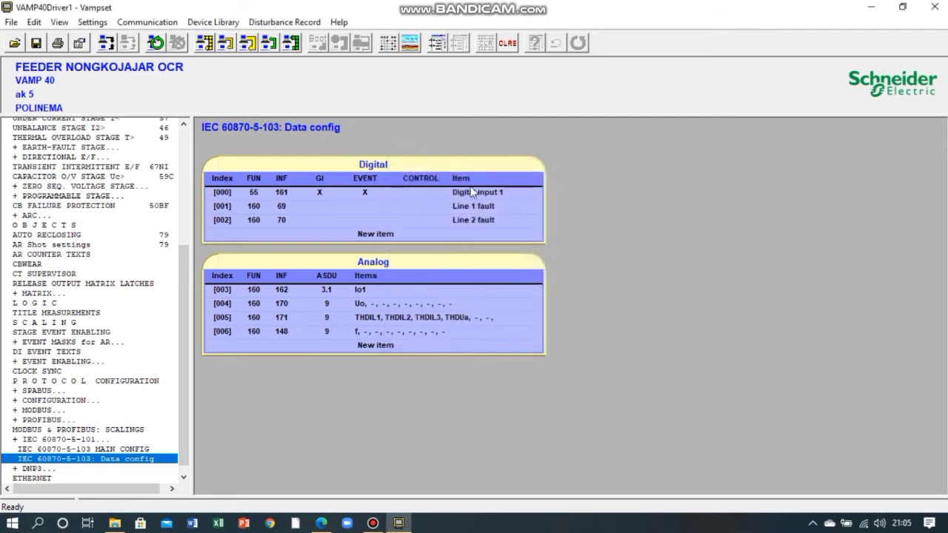
- Add a new digital item below Line 2 fault and assign Line 3 fault to it
{"action": "left_click", "coordinate": [412, 236]}
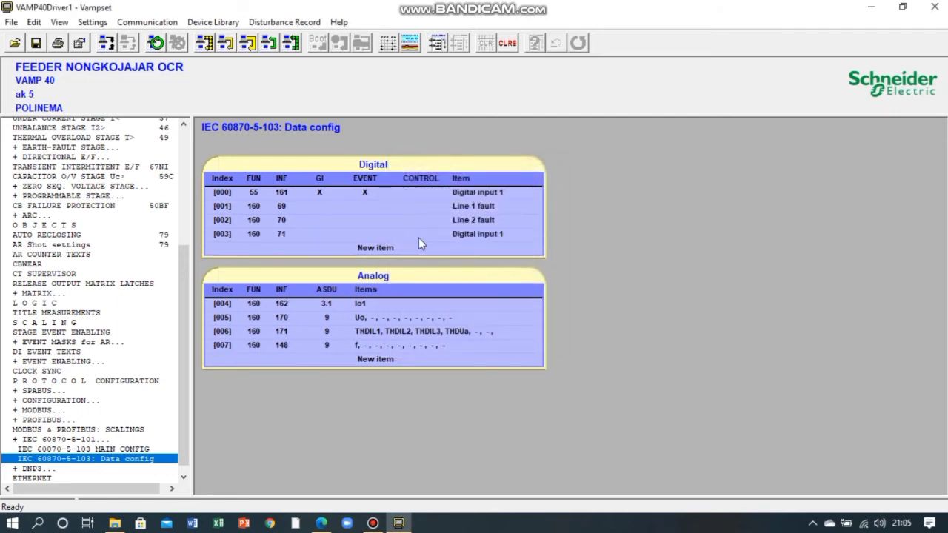
{"action": "left_click", "coordinate": [421, 233]}
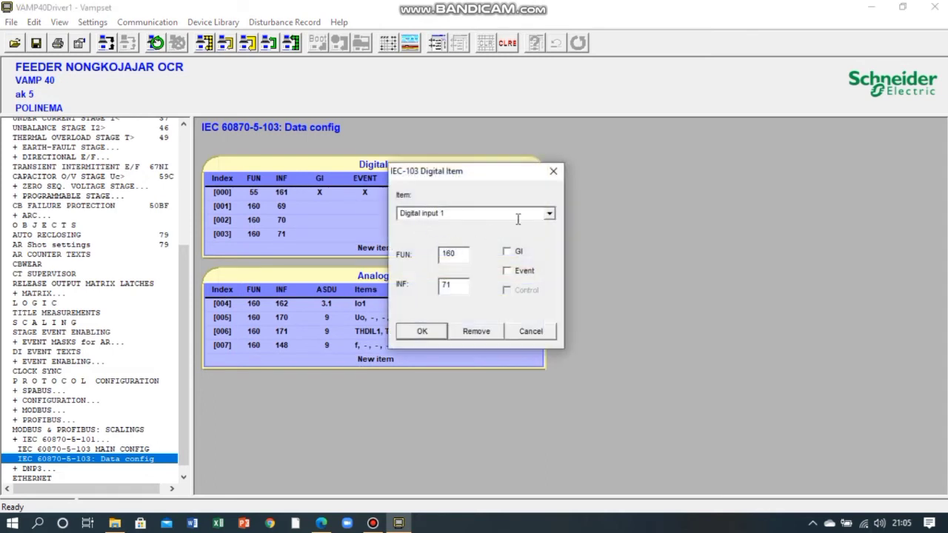
{"action": "left_click", "coordinate": [548, 213]}
{"action": "type", "text": "l"}
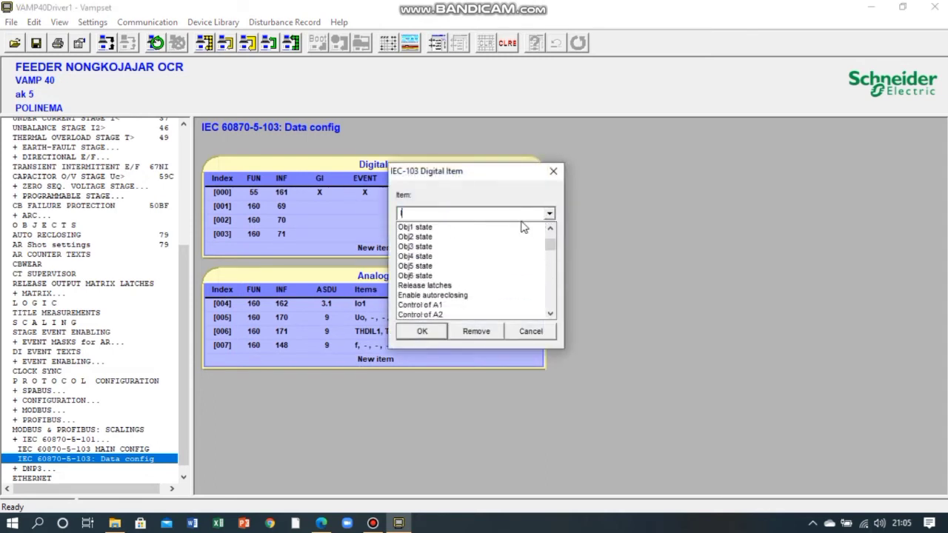
{"action": "type", "text": "ine"}
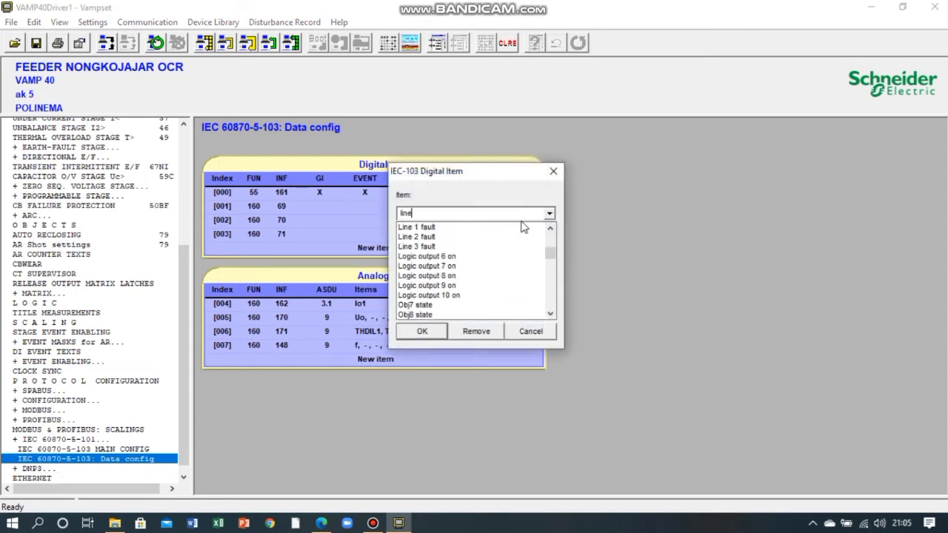
{"action": "left_click", "coordinate": [472, 246]}
- Set the Line 3 fault item's INF to 71 and accept the item
{"action": "left_click", "coordinate": [465, 256]}
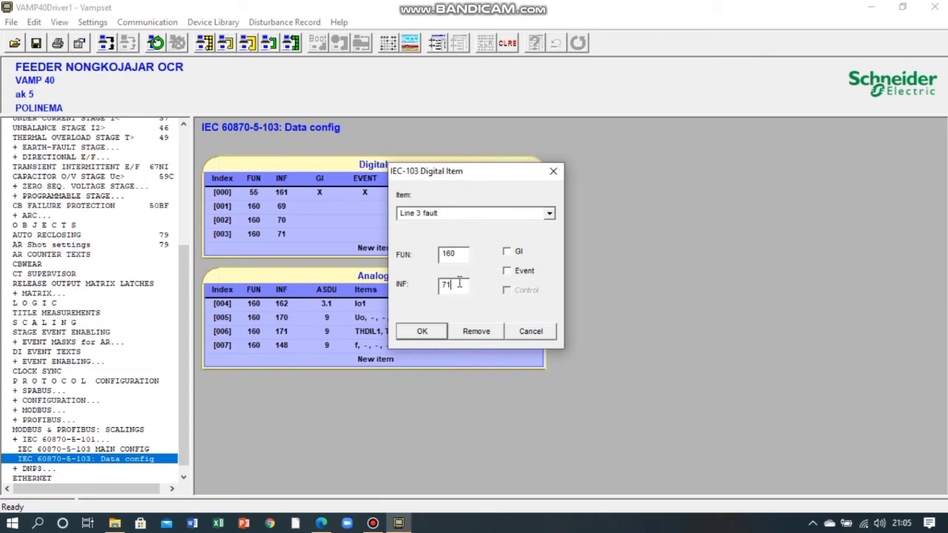
{"action": "key", "text": "BackSpace"}
{"action": "key", "text": "BackSpace"}
{"action": "type", "text": "71"}
{"action": "left_click", "coordinate": [510, 258]}
{"action": "left_click", "coordinate": [426, 330]}
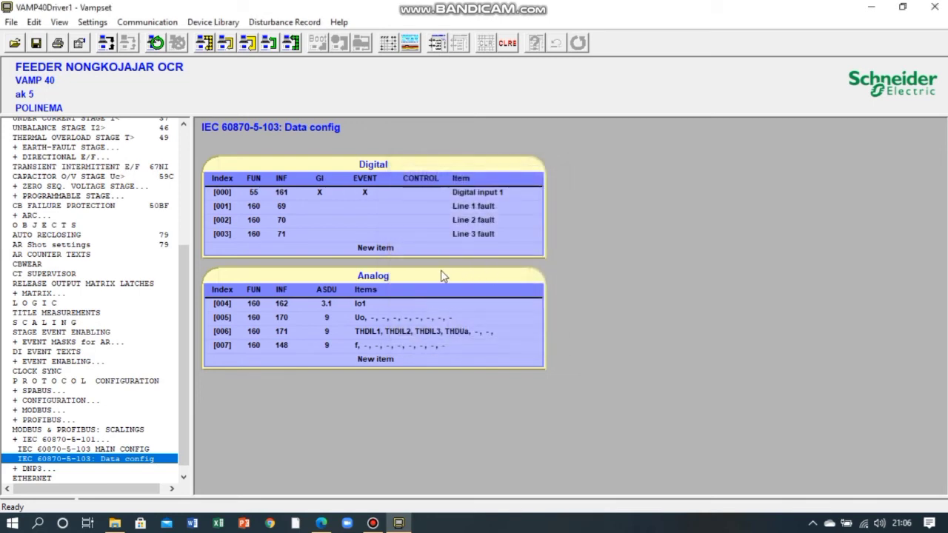
- Add a new digital item below Line 3 fault and assign I> trip to it
{"action": "left_click", "coordinate": [390, 246]}
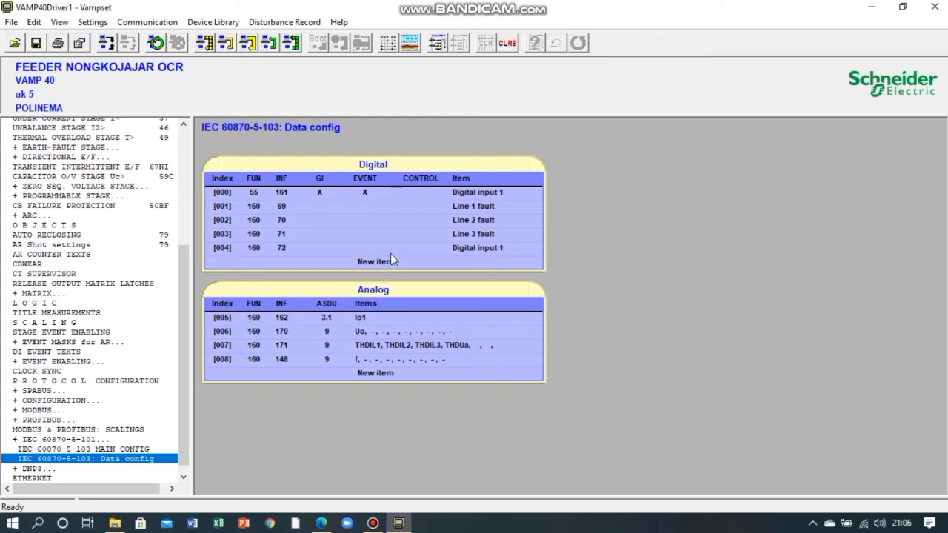
{"action": "left_click", "coordinate": [390, 254]}
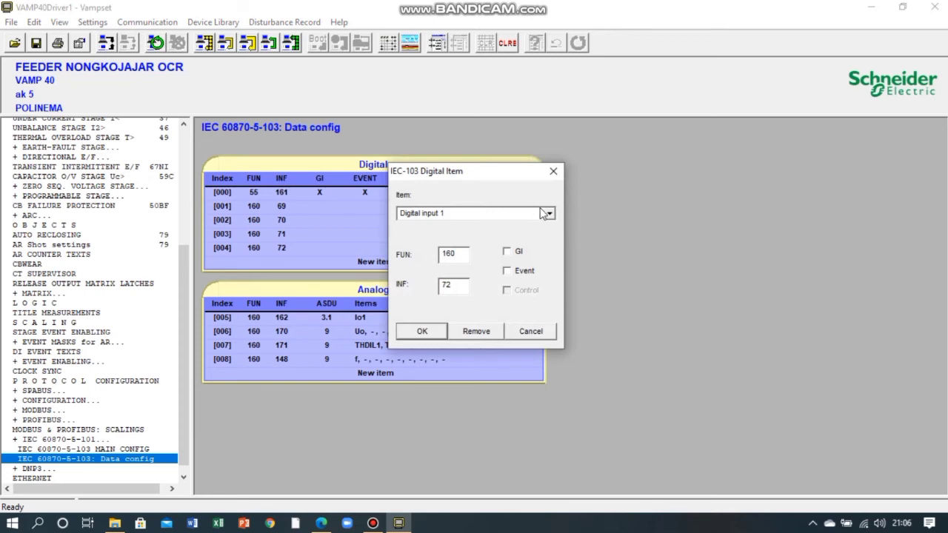
{"action": "left_click", "coordinate": [549, 216]}
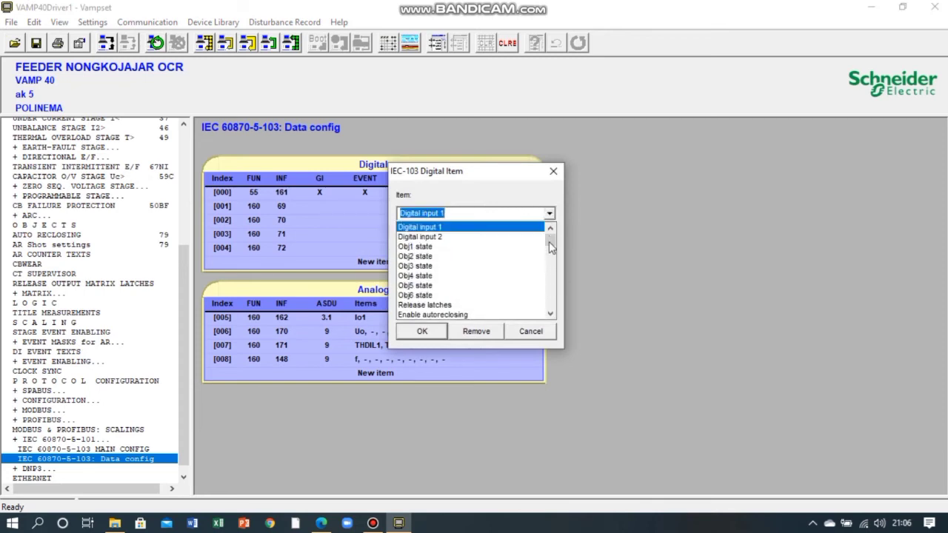
{"action": "type", "text": "I"}
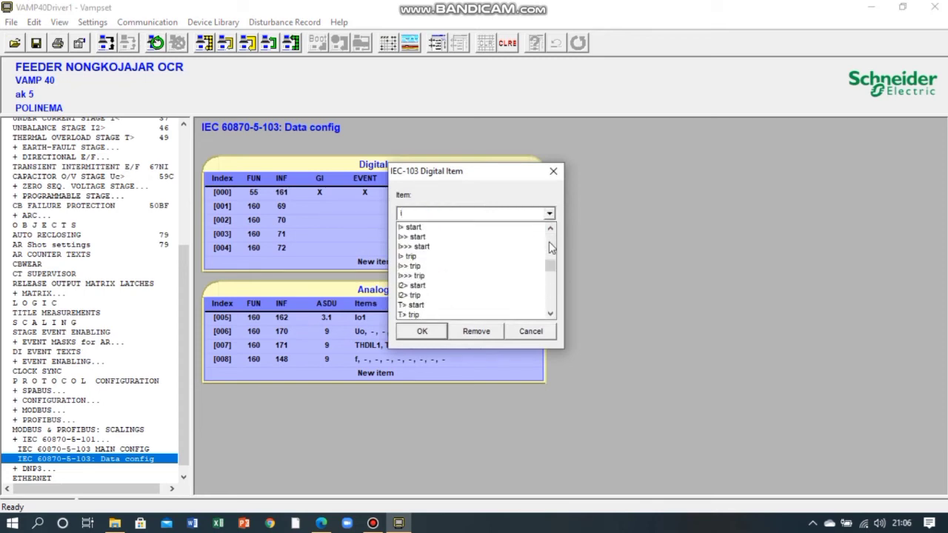
{"action": "left_click", "coordinate": [455, 257]}
- Set the I> trip item's INF to 90 and accept the item
{"action": "left_click", "coordinate": [462, 259]}
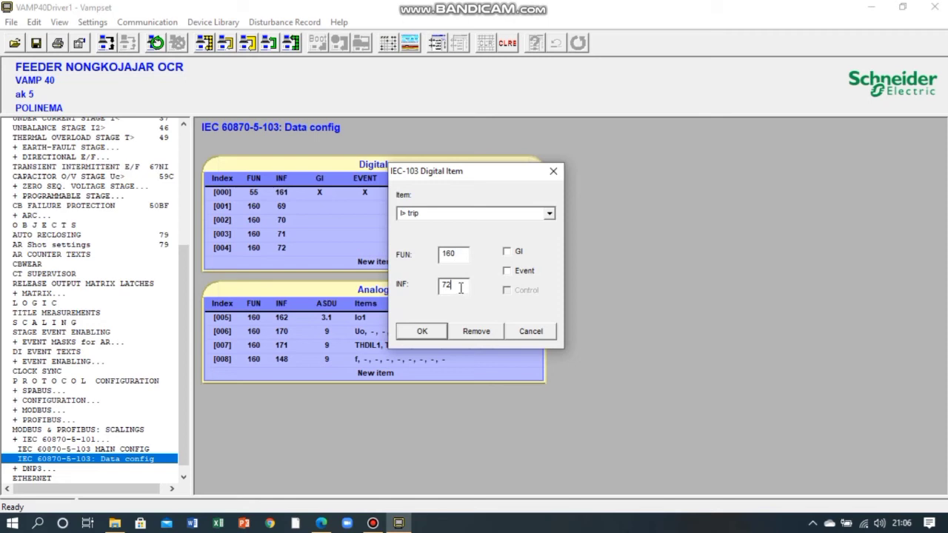
{"action": "key", "text": "BackSpace"}
{"action": "key", "text": "BackSpace"}
{"action": "type", "text": "90"}
{"action": "left_click", "coordinate": [437, 331]}
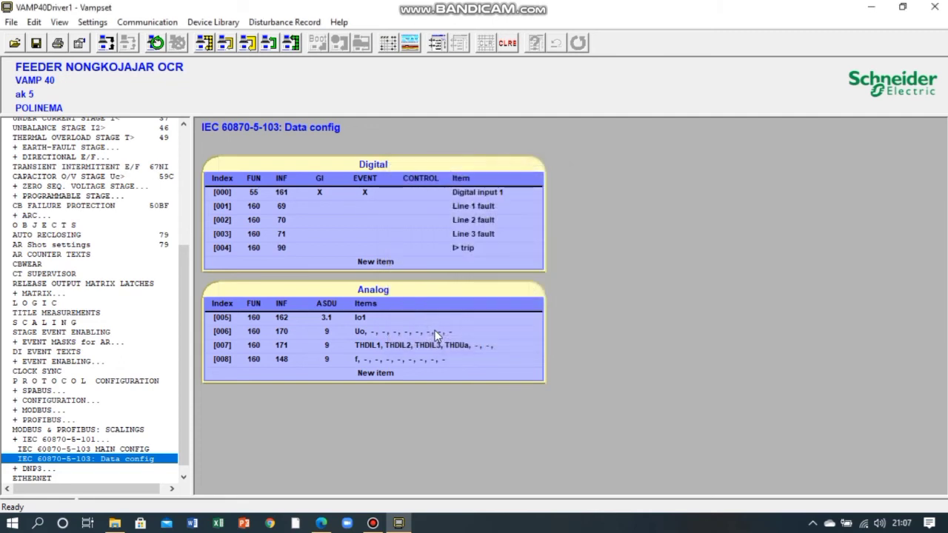
- Add a new digital item below I> trip and assign Io> trip to it
{"action": "left_click", "coordinate": [392, 264]}
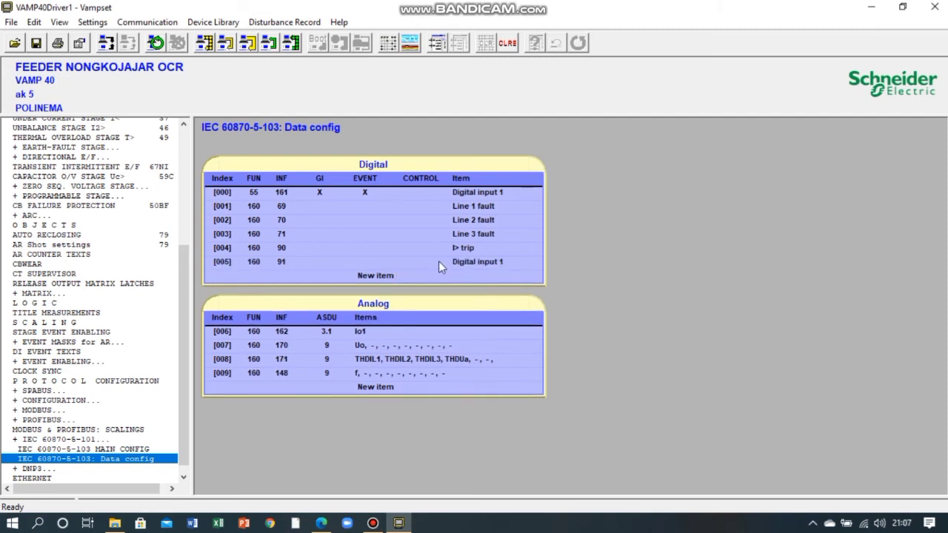
{"action": "left_click", "coordinate": [438, 261]}
{"action": "left_click", "coordinate": [550, 213]}
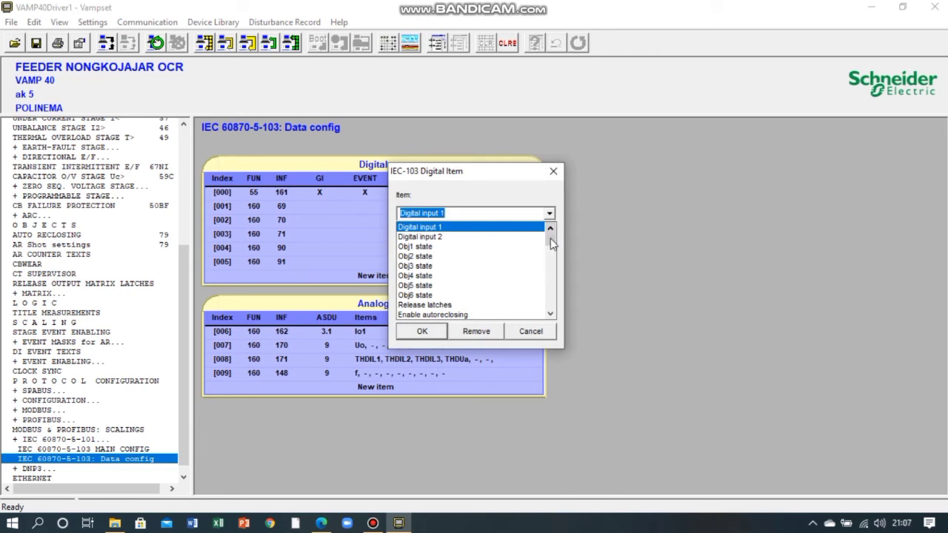
{"action": "type", "text": "io"}
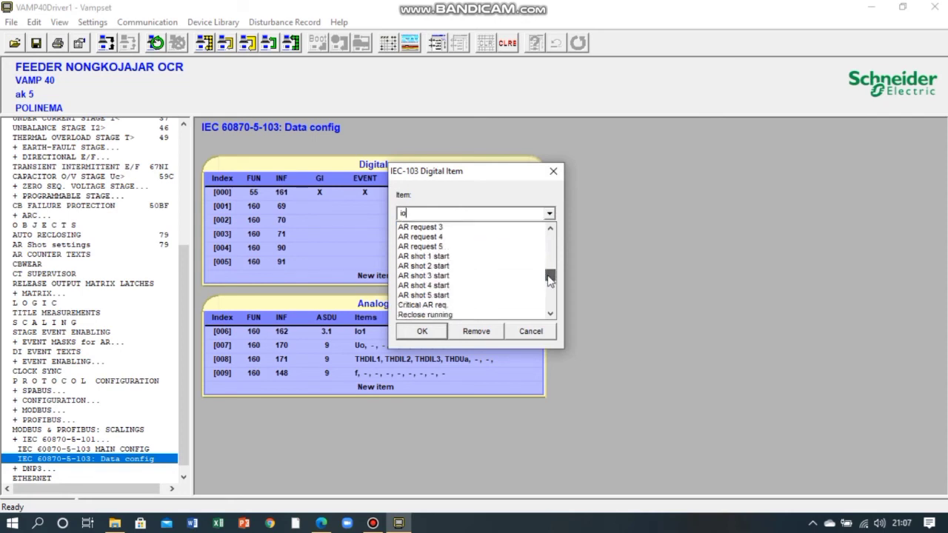
{"action": "key", "text": "BackSpace"}
{"action": "key", "text": "BackSpace"}
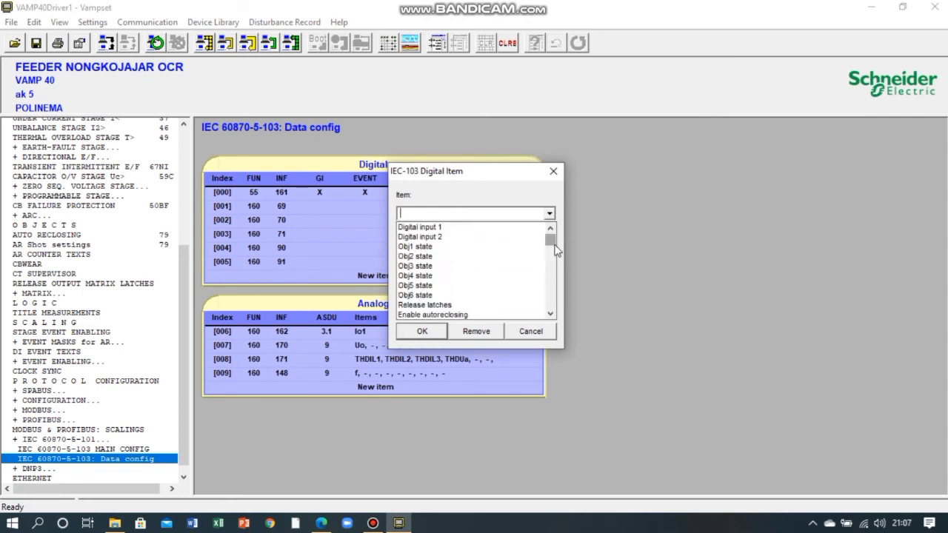
{"action": "scroll", "coordinate": [555, 256], "scroll_direction": "down", "scroll_amount": 6}
{"action": "left_click_drag", "start_coordinate": [555, 258], "coordinate": [551, 292]}
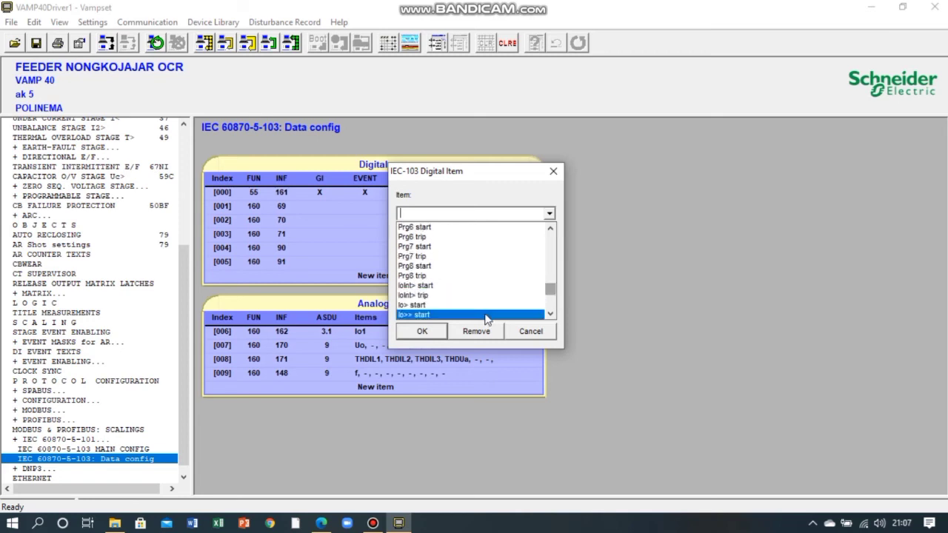
{"action": "left_click", "coordinate": [541, 315]}
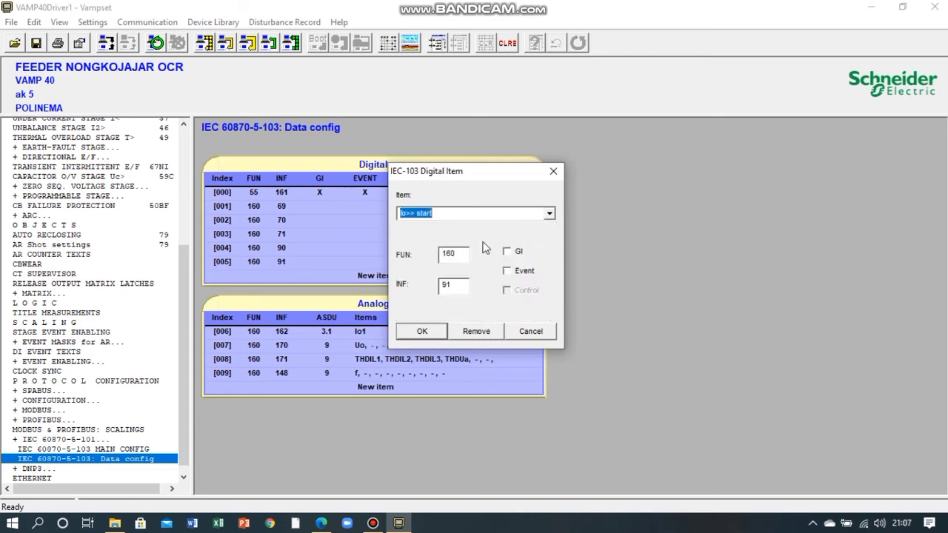
{"action": "left_click", "coordinate": [548, 215]}
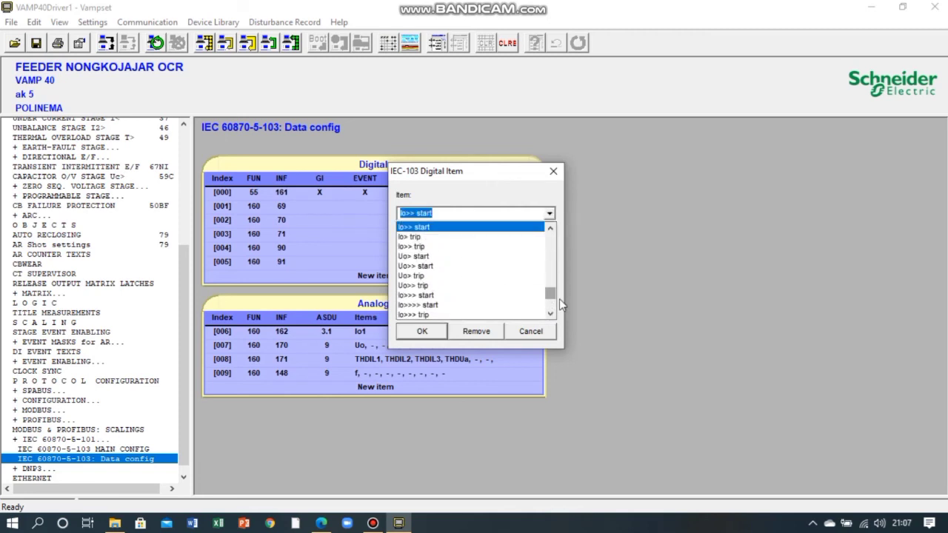
{"action": "left_click", "coordinate": [422, 237]}
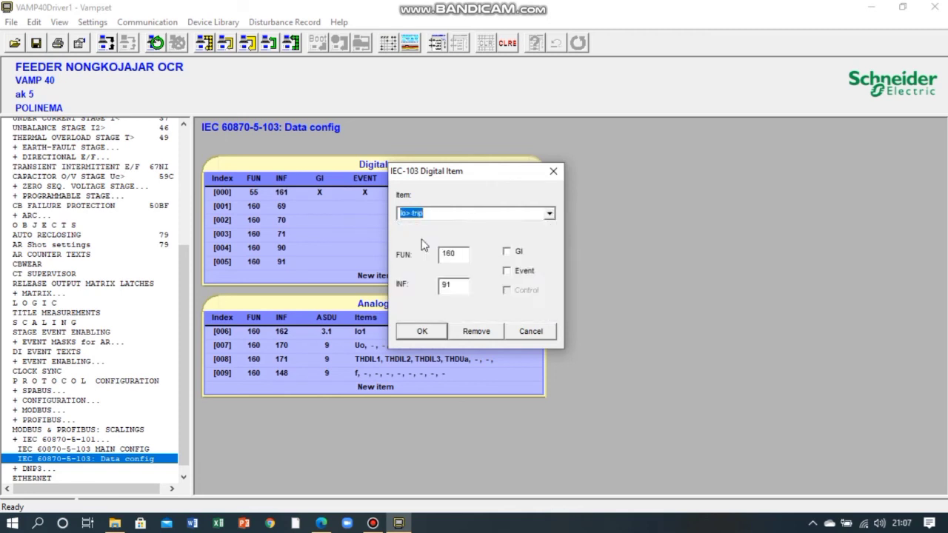
- Set the Io> trip item's INF to 92 and accept the item
{"action": "left_click", "coordinate": [461, 254]}
{"action": "left_click", "coordinate": [459, 288]}
{"action": "key", "text": "BackSpace"}
{"action": "type", "text": "2"}
{"action": "left_click", "coordinate": [423, 332]}
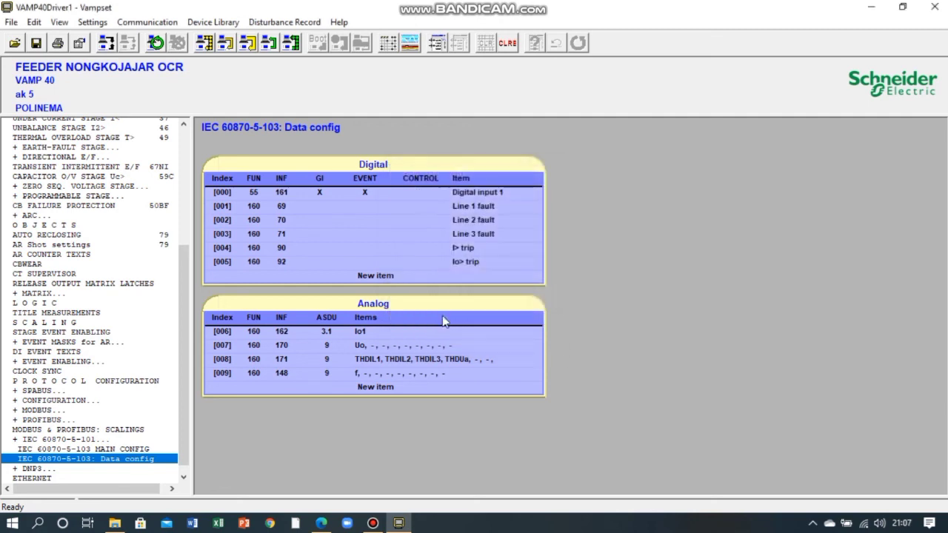
- Add a new digital item below Io> trip and assign I2> trip to it
{"action": "left_click", "coordinate": [419, 275]}
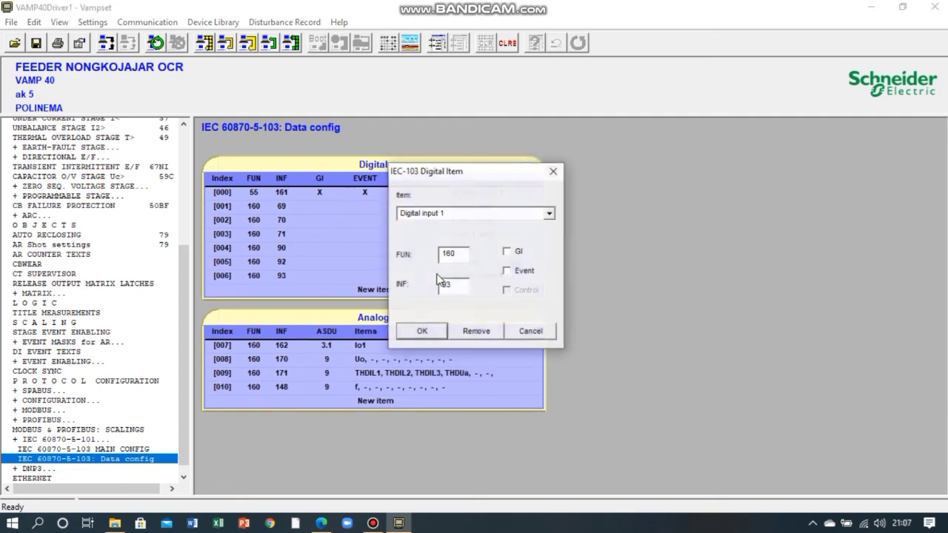
{"action": "left_click", "coordinate": [549, 213]}
{"action": "type", "text": "I2"}
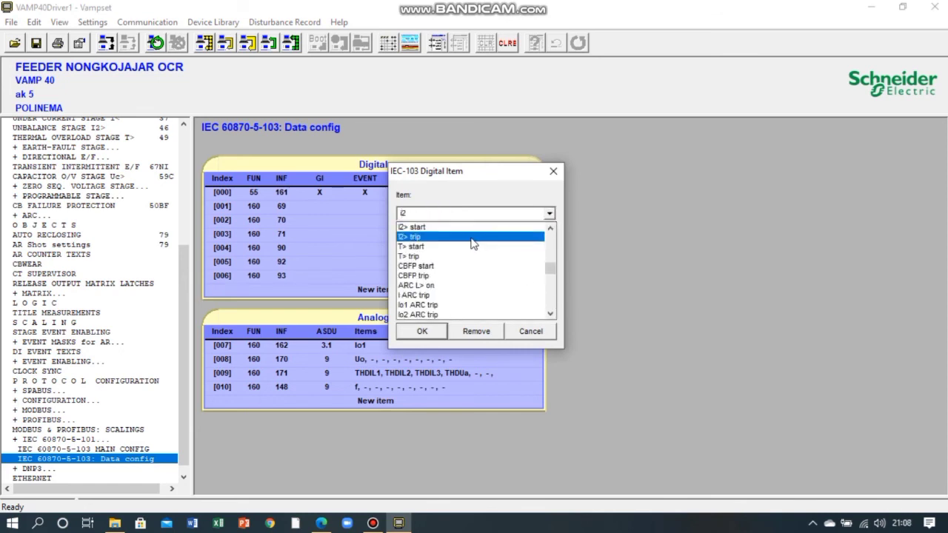
{"action": "left_click", "coordinate": [473, 238]}
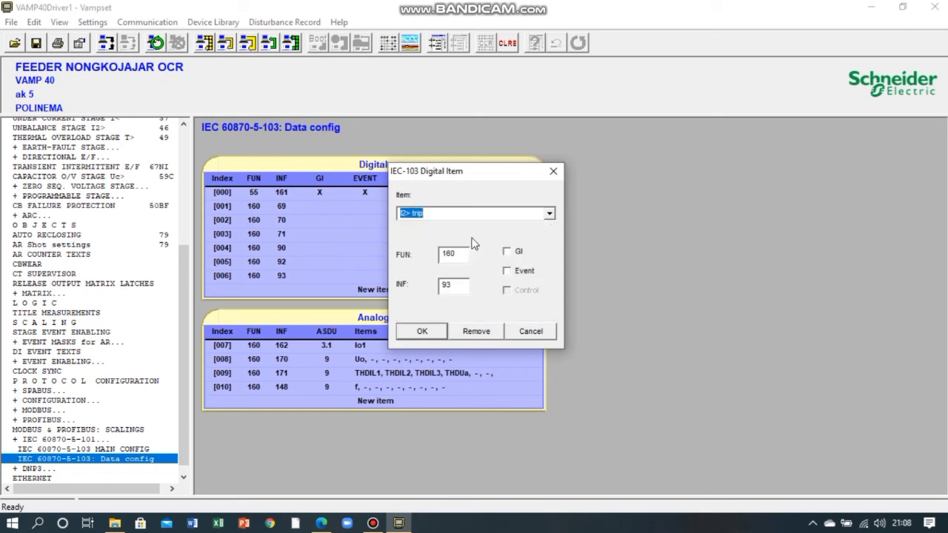
- Set the I2> trip item's INF to 107, accept the item, and save the relay settings file
{"action": "left_click", "coordinate": [465, 260]}
{"action": "key", "text": "BackSpace"}
{"action": "key", "text": "BackSpace"}
{"action": "type", "text": "107"}
{"action": "left_click", "coordinate": [429, 329]}
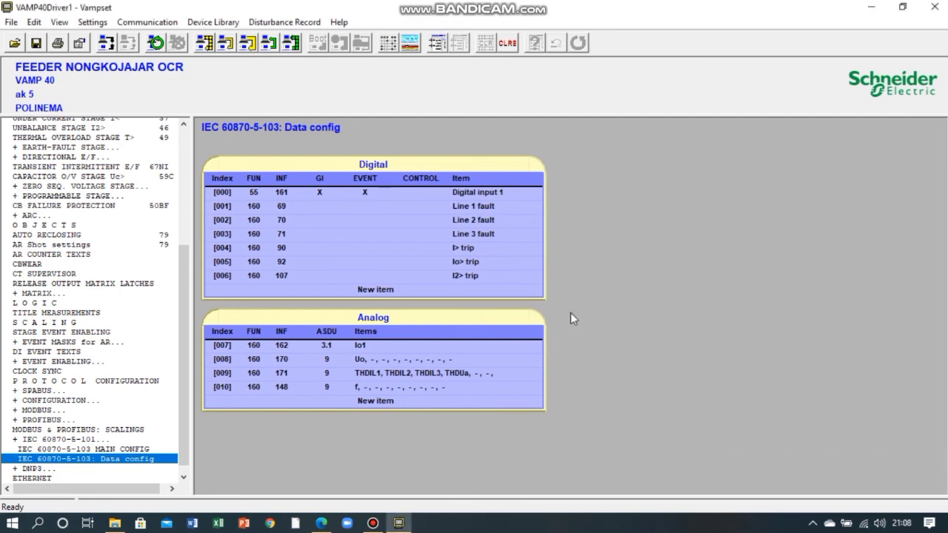
{"action": "left_click", "coordinate": [35, 43]}
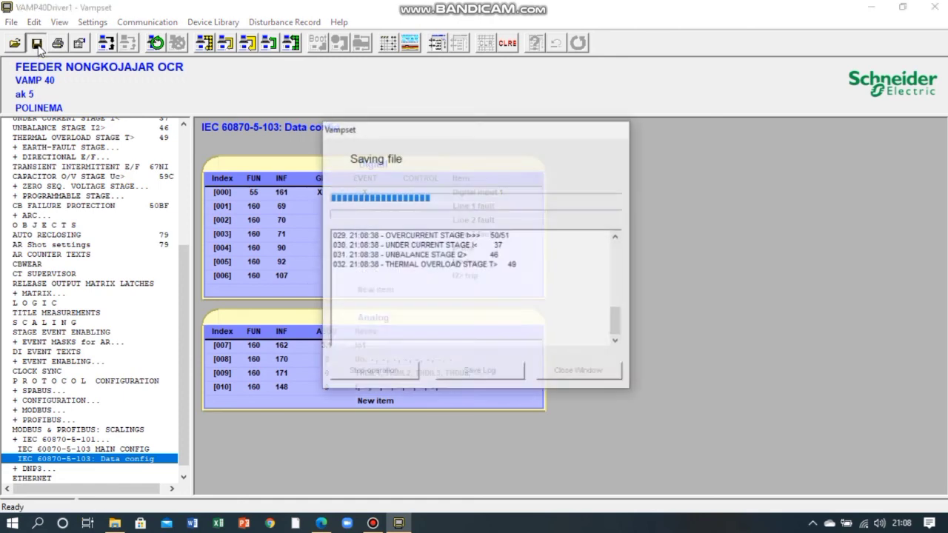